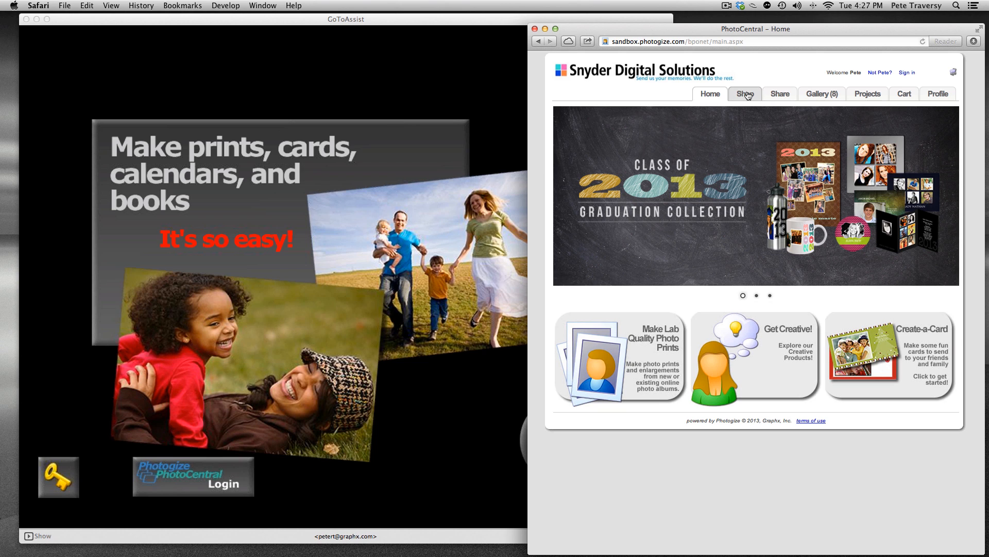
# Open lab-quality print ordering with photos from MyGallery and examine the full product list offered for each photo.
pyautogui.click(643, 338)
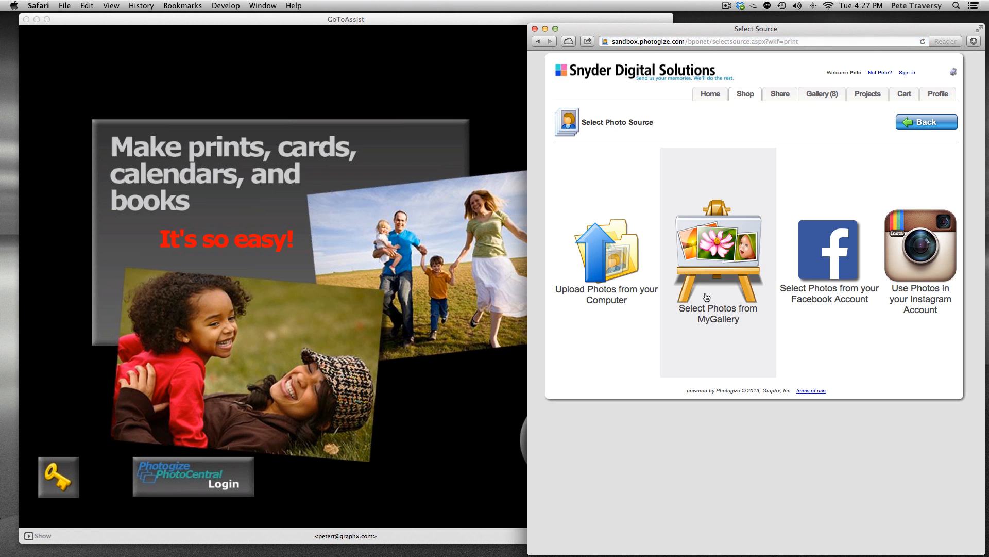
pyautogui.click(706, 297)
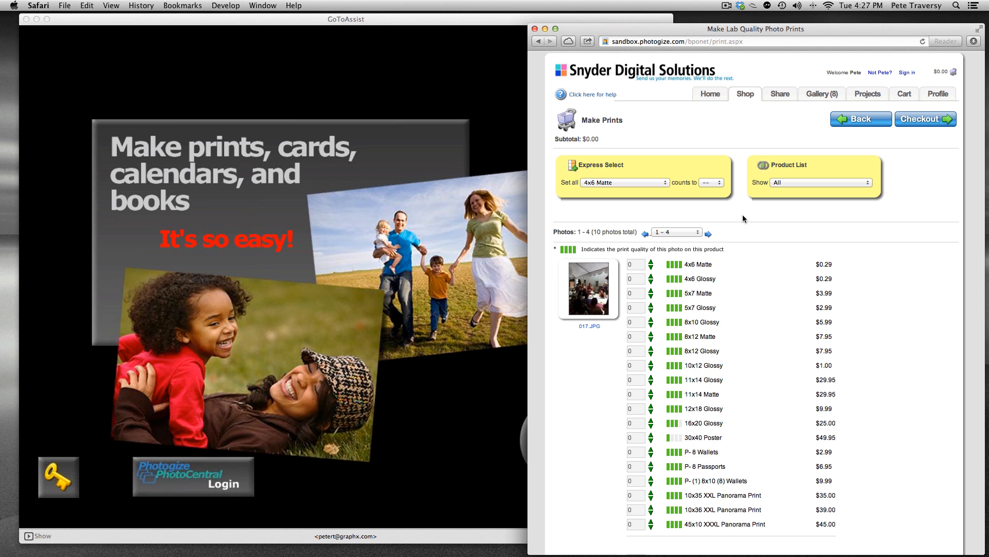
pyautogui.scroll(-5, 758, 316)
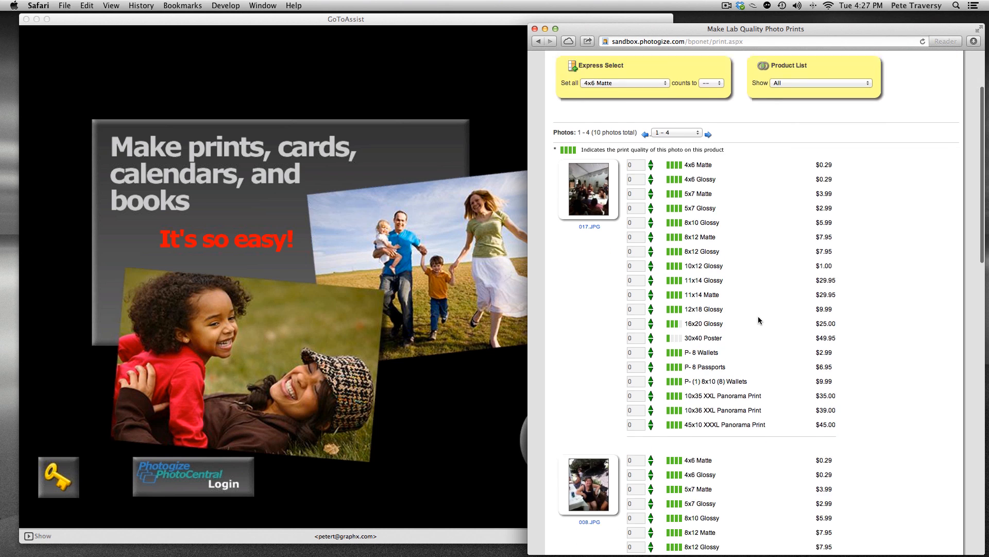
pyautogui.scroll(-15, 759, 321)
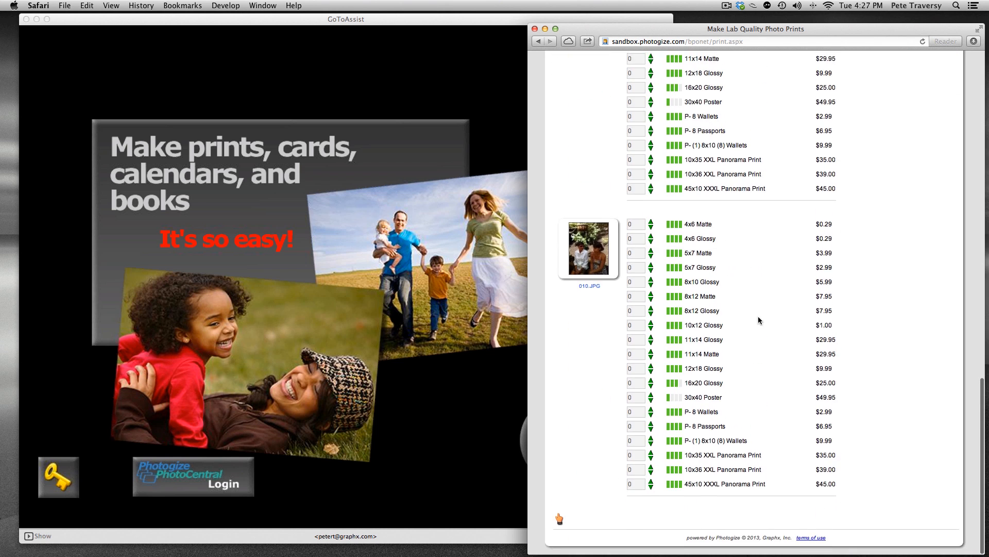
pyautogui.scroll(20, 758, 320)
pyautogui.scroll(-11, 758, 320)
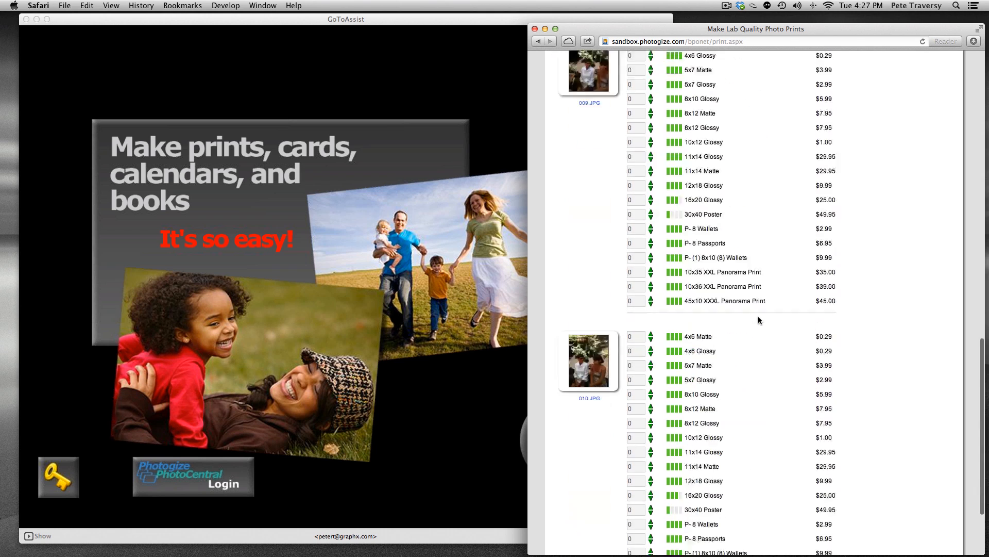
pyautogui.scroll(15, 759, 317)
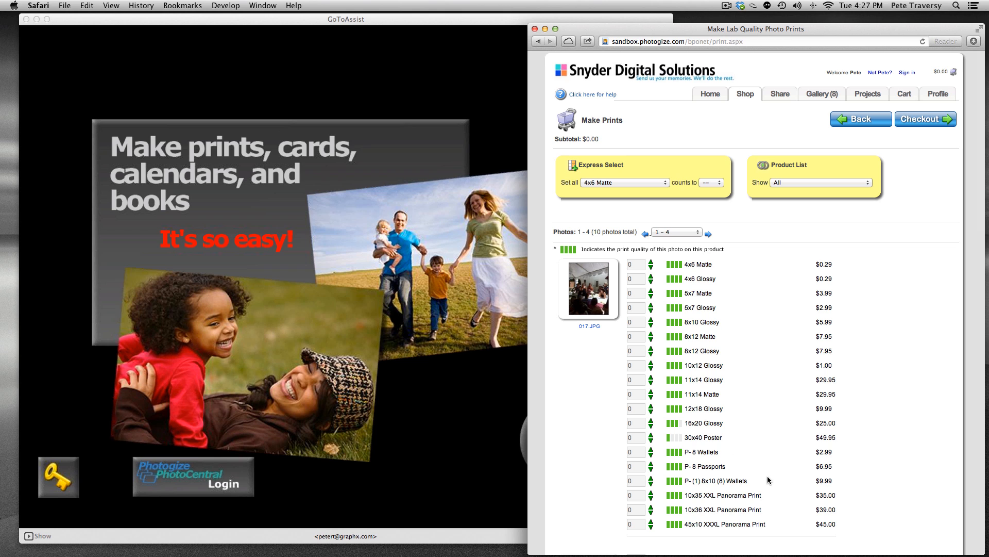
# Switch to the GoToAssist kiosk session, start a Custom order and examine the print products through page 3.
pyautogui.click(439, 478)
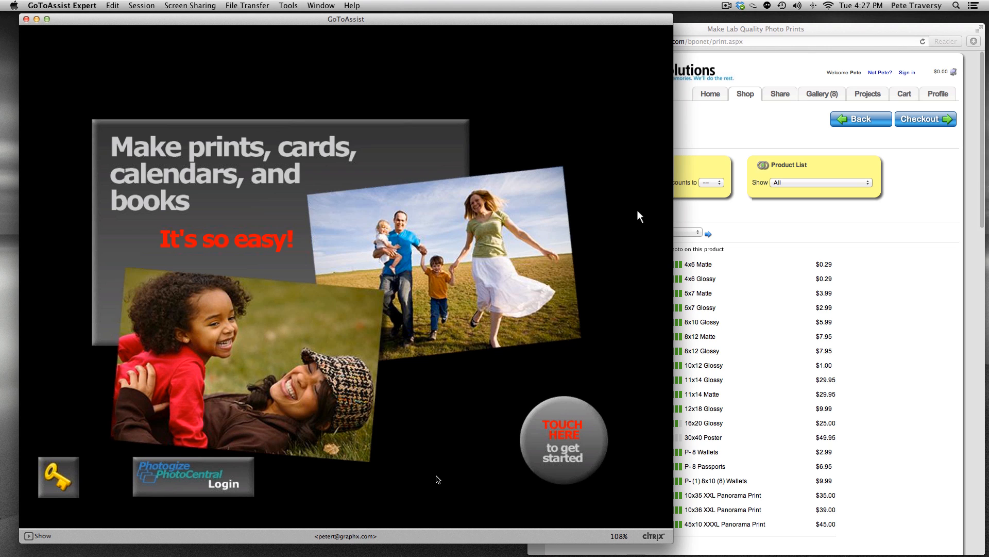
pyautogui.click(574, 483)
pyautogui.click(575, 483)
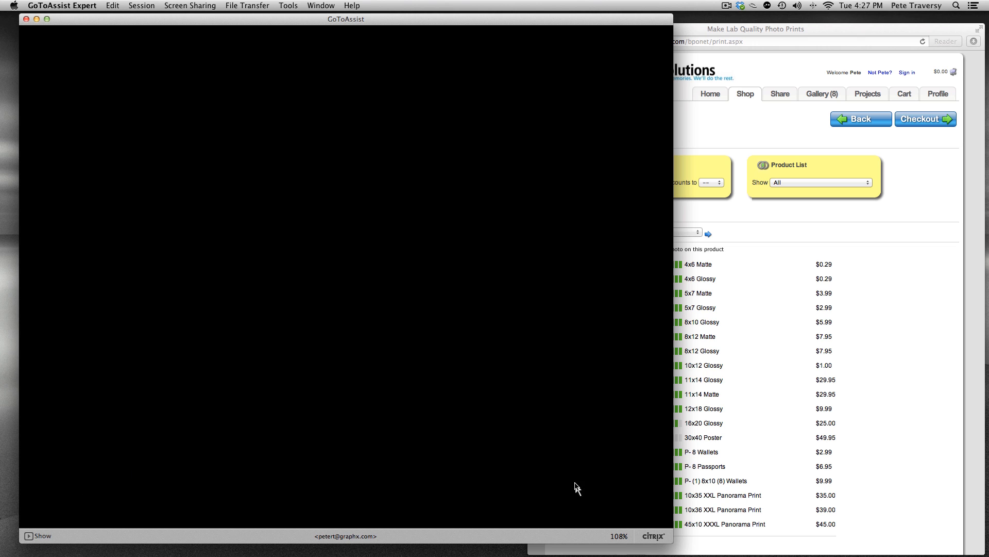
pyautogui.click(452, 237)
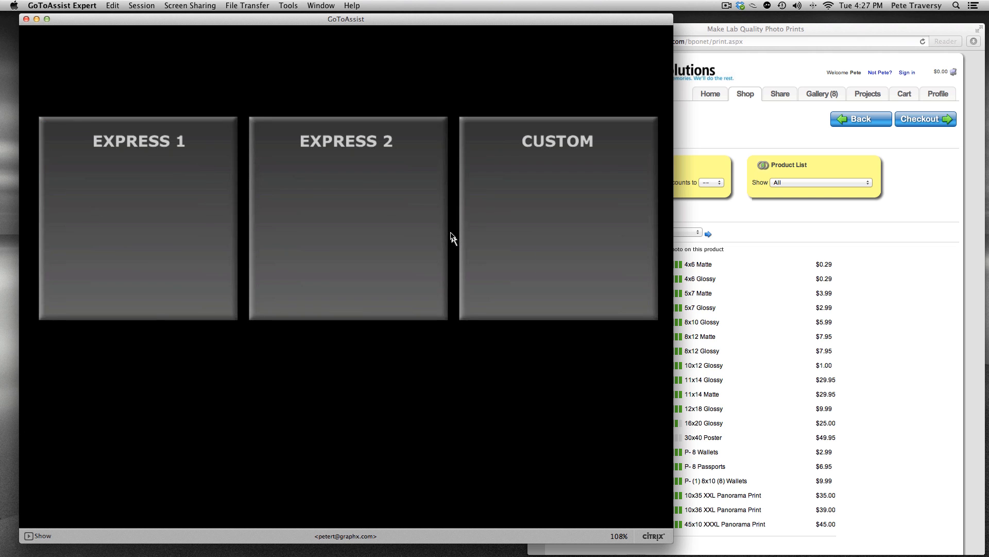
pyautogui.click(546, 240)
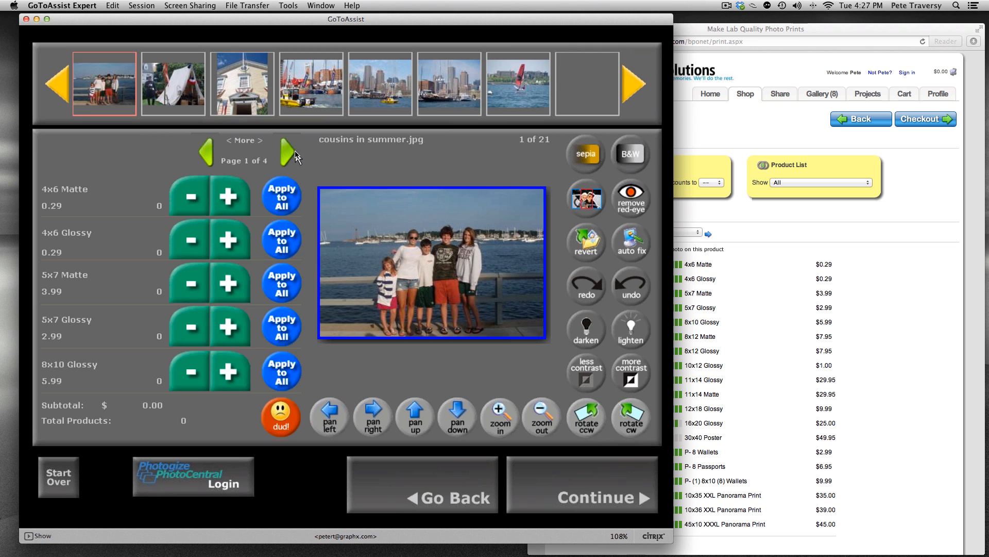
pyautogui.click(289, 152)
pyautogui.click(290, 154)
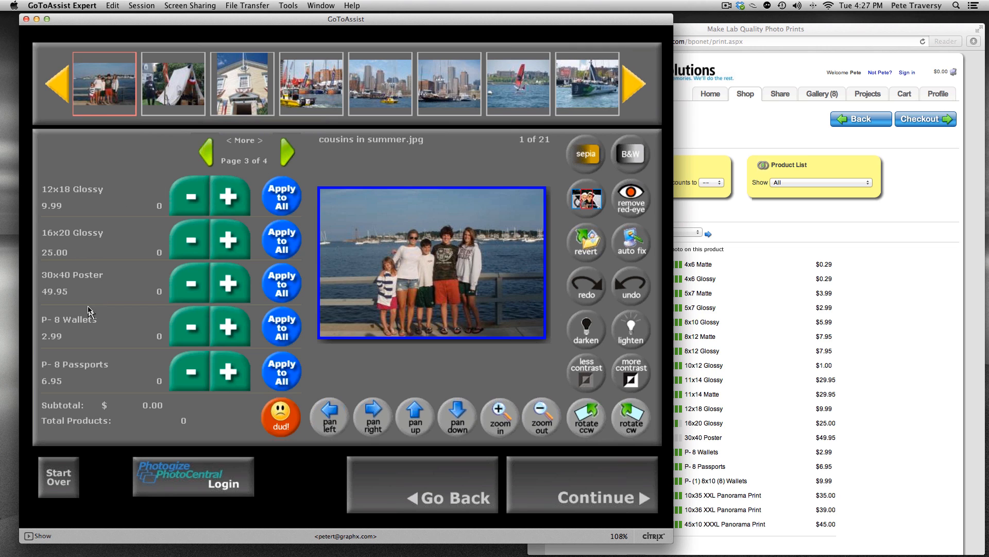
# Start over to discard the current kiosk order, and quit the kiosk application from Kiosk Admin.
pyautogui.click(64, 477)
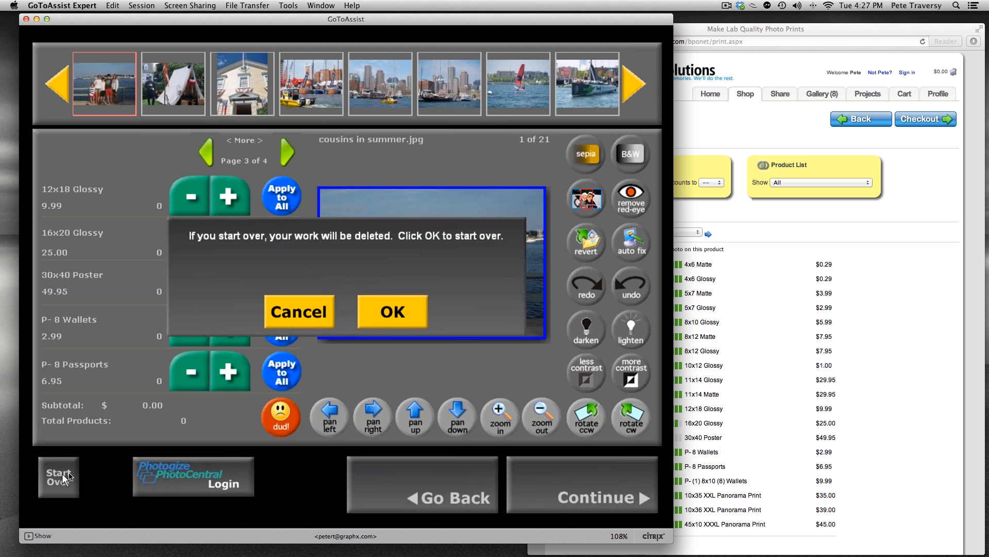
pyautogui.click(384, 312)
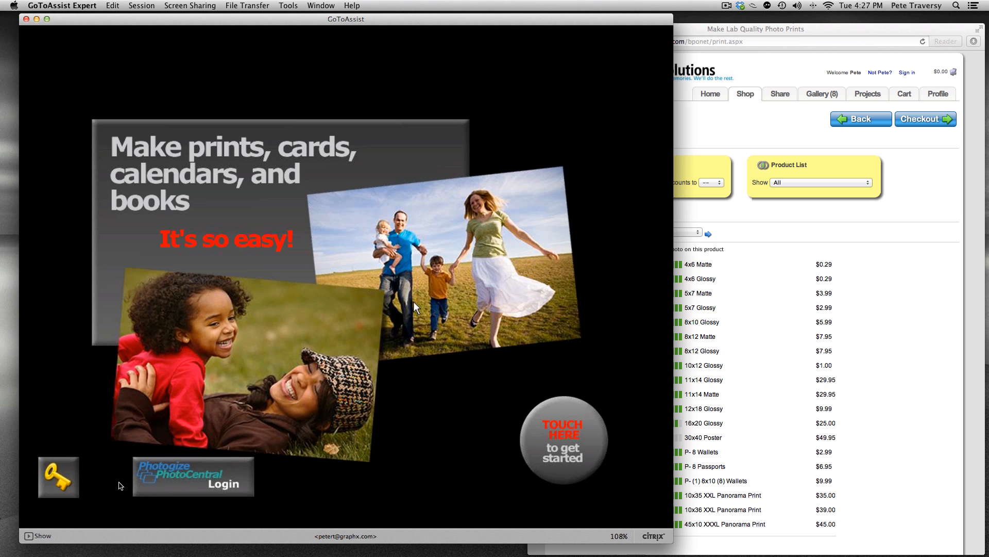
pyautogui.click(52, 483)
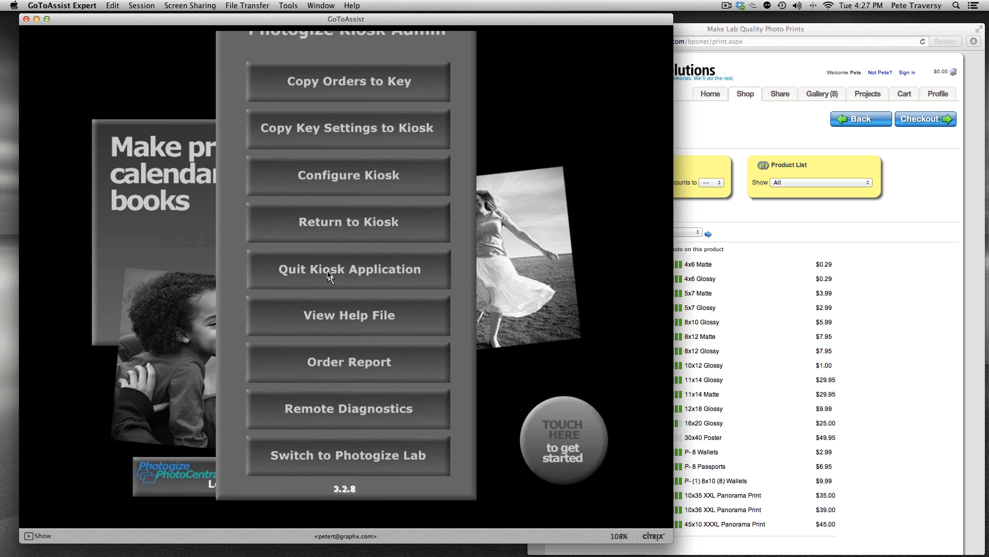
pyautogui.click(329, 277)
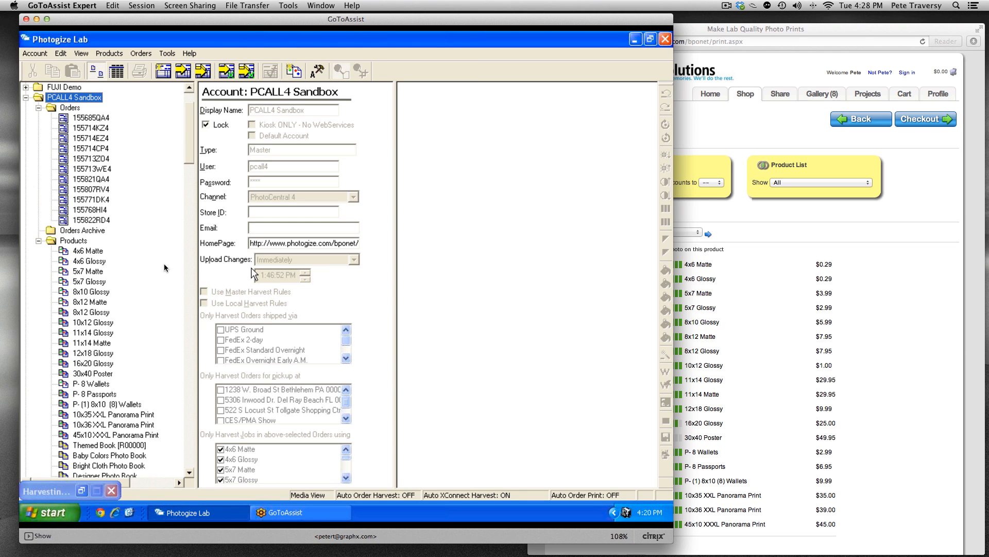
# Open the Product Groups settings of the PCALL4 Sandbox account and choose Product Selection as the grouping method.
pyautogui.click(80, 240)
pyautogui.click(319, 72)
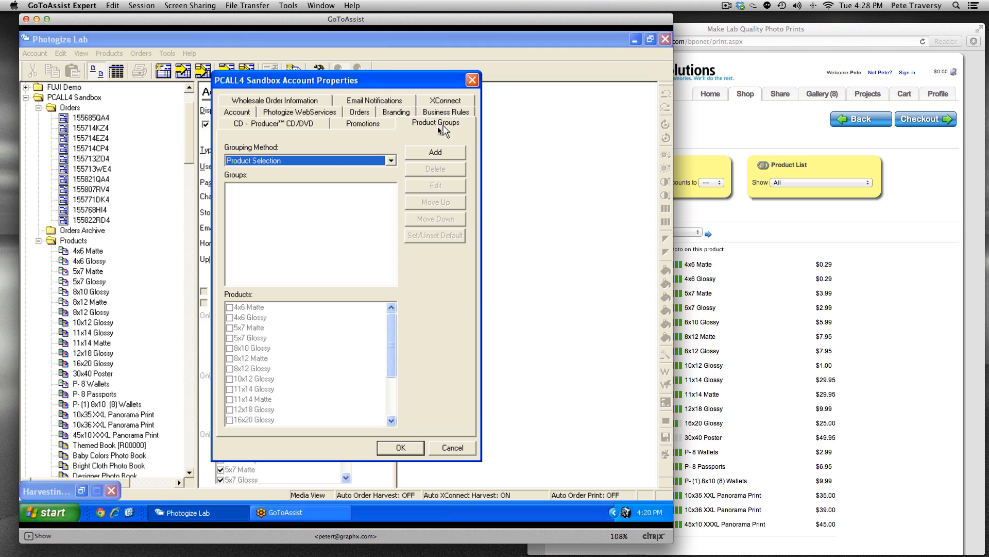
pyautogui.click(326, 161)
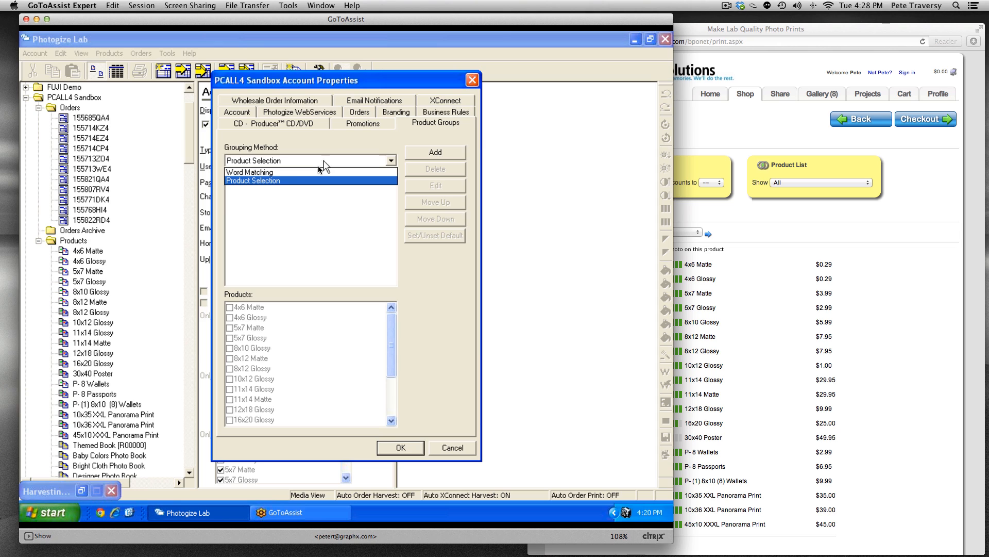
pyautogui.click(283, 180)
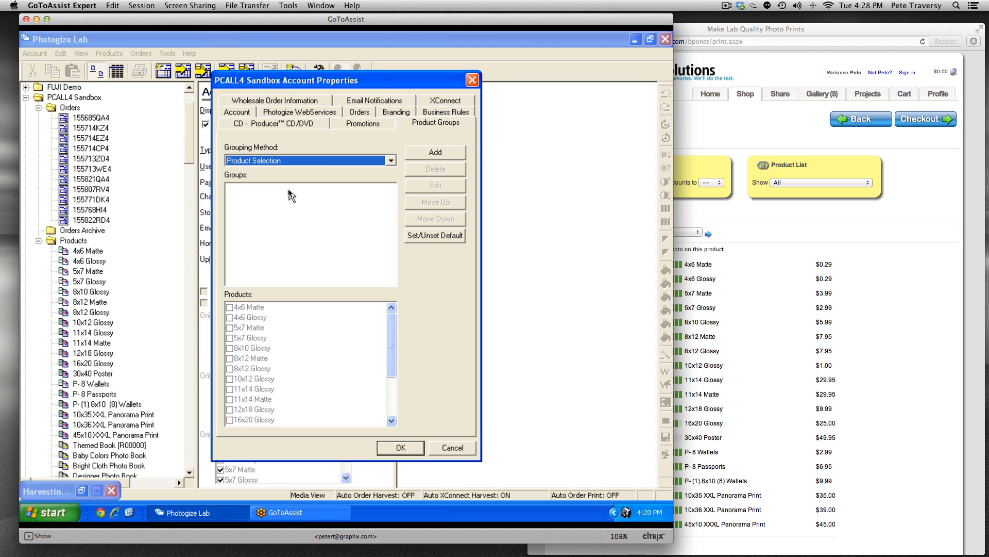
# Add an Express Prints product group containing 4x6 Glossy, 5x7 Glossy and 8x10 Glossy, and make it the default group.
pyautogui.click(424, 154)
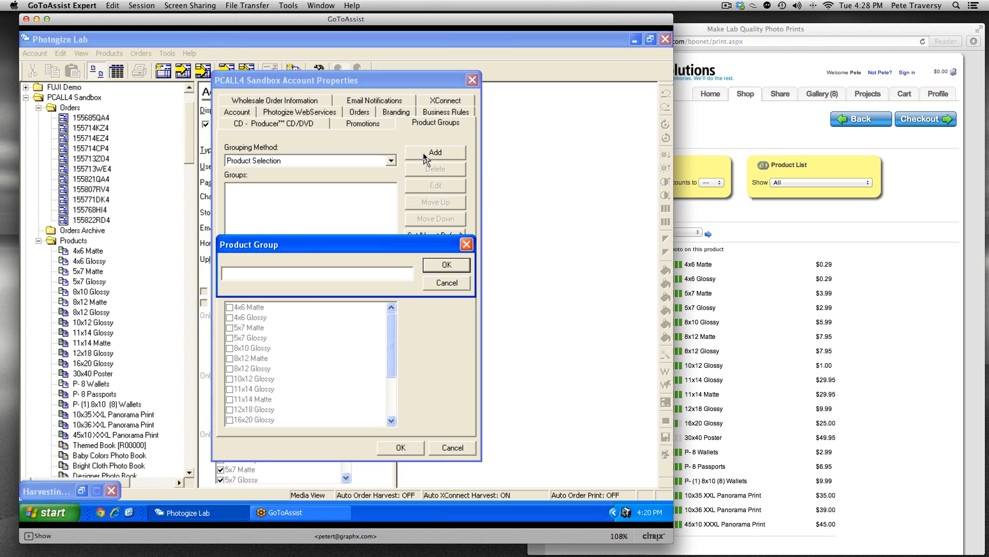
pyautogui.write('Express Prints')
pyautogui.click(446, 264)
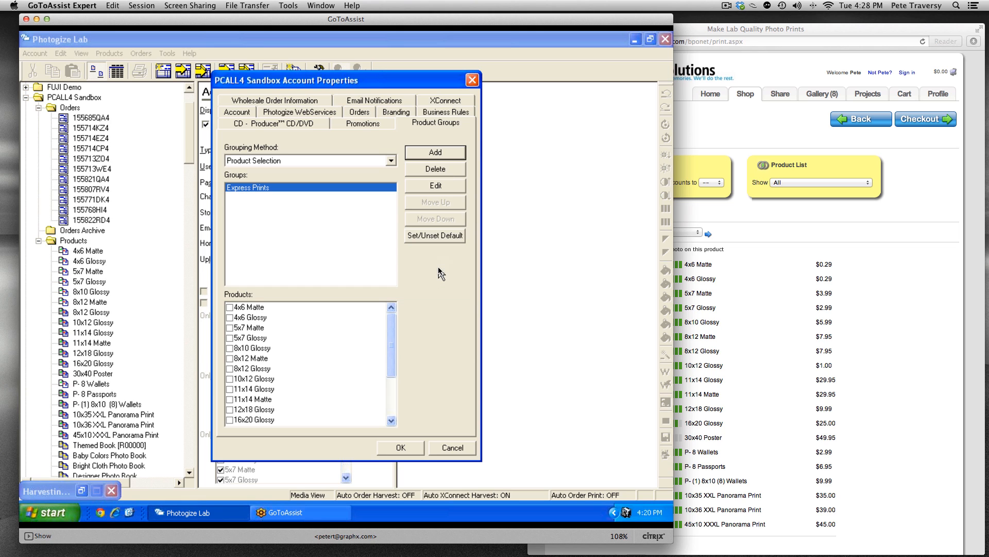
pyautogui.click(229, 317)
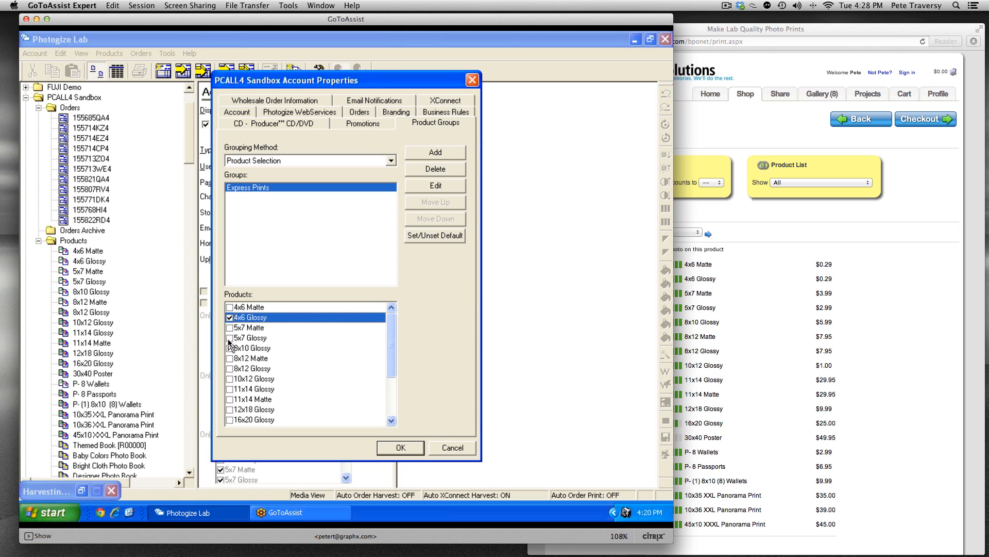
pyautogui.click(230, 338)
pyautogui.click(230, 348)
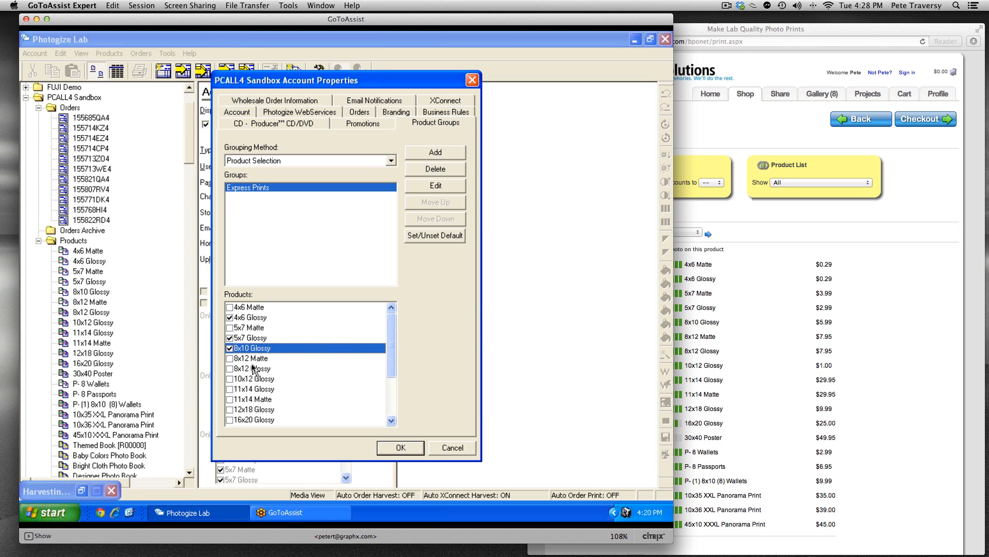
pyautogui.click(444, 238)
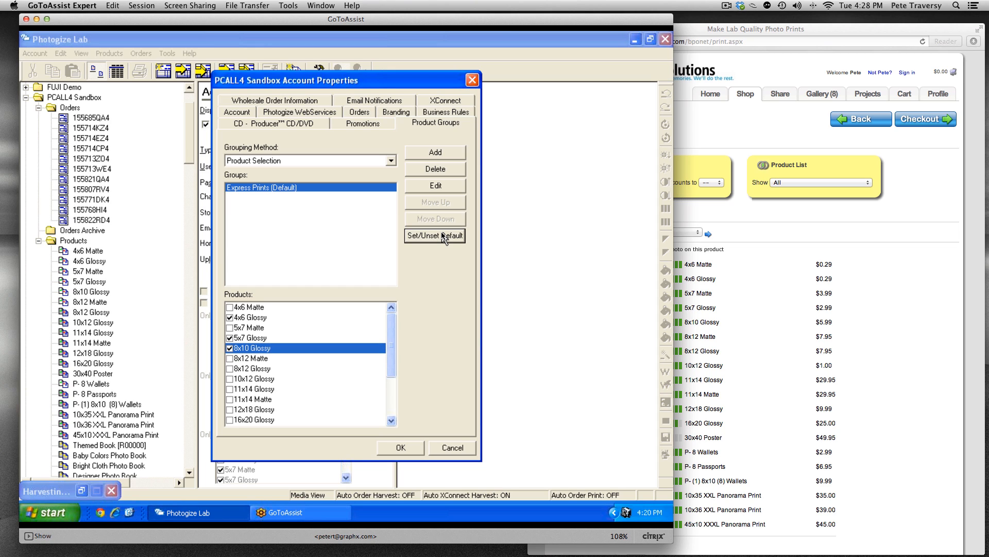
# Add a Glossy product group containing the 4x6, 5x7, 8x10, 8x12, 10x12, 11x14, 12x18 and 16x20 Glossy products.
pyautogui.click(446, 159)
pyautogui.write('Glossy')
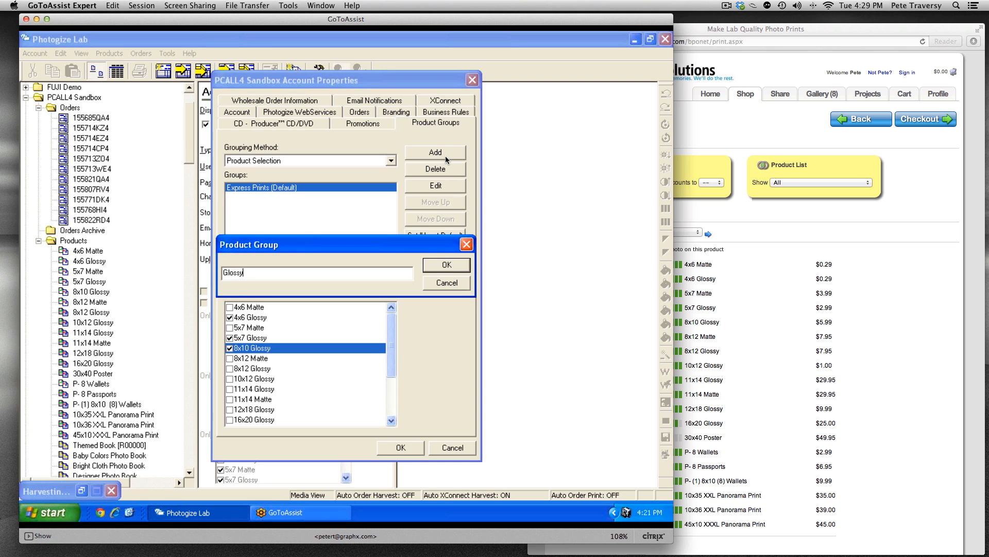
pyautogui.press('Return')
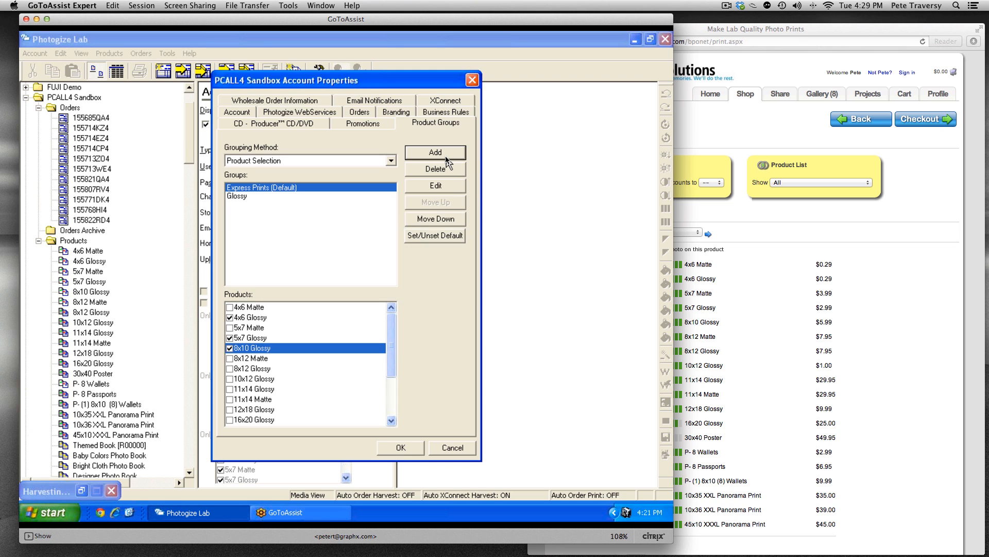
pyautogui.click(232, 197)
pyautogui.click(230, 318)
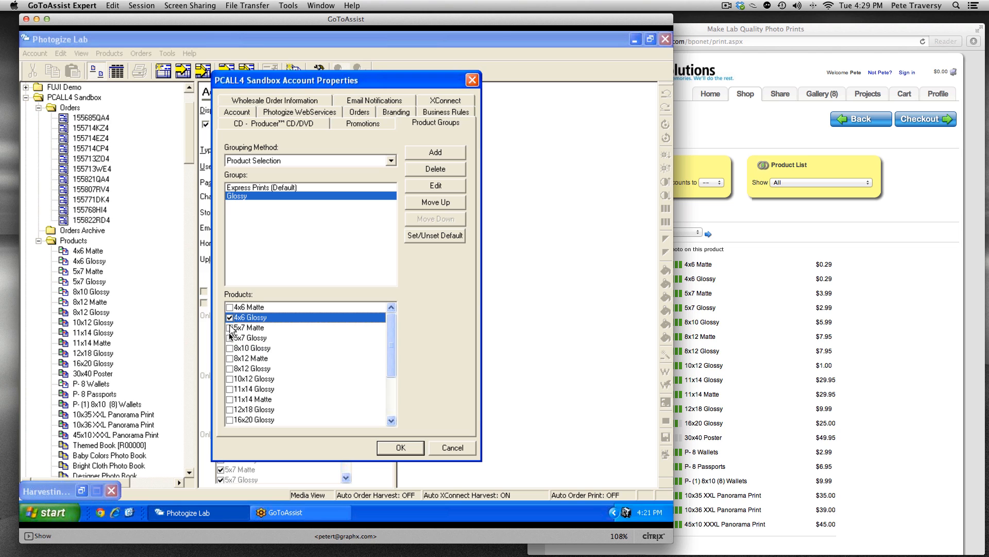
pyautogui.click(230, 337)
pyautogui.click(230, 348)
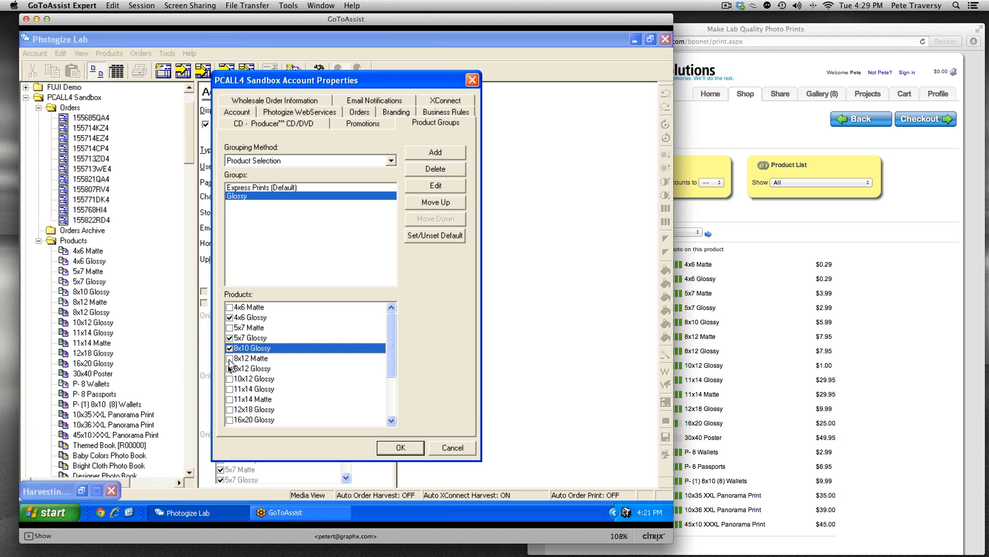
pyautogui.click(230, 368)
pyautogui.click(230, 379)
pyautogui.click(230, 389)
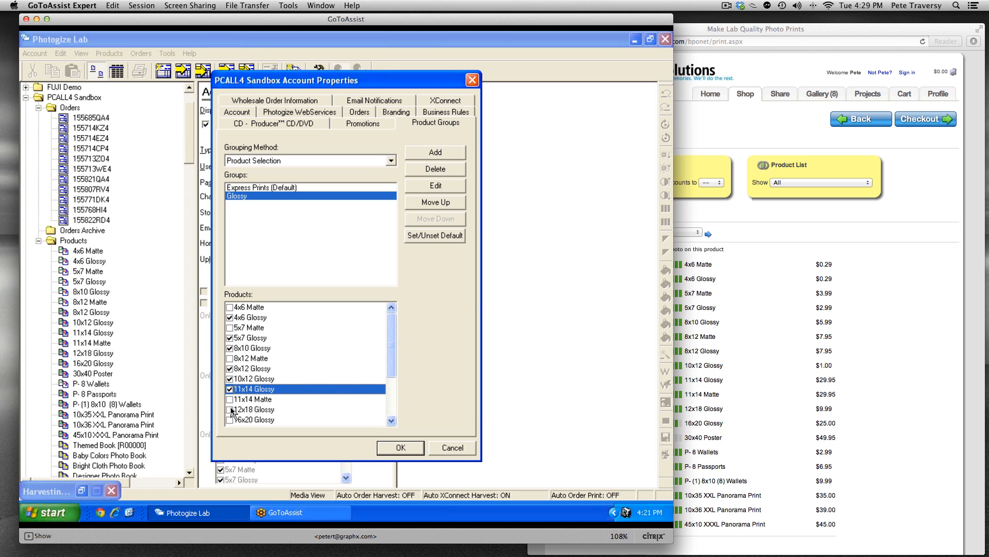
pyautogui.click(230, 410)
pyautogui.click(230, 420)
# Add a Matte product group containing the 4x6, 5x7, 8x12 and 11x14 Matte products.
pyautogui.click(443, 153)
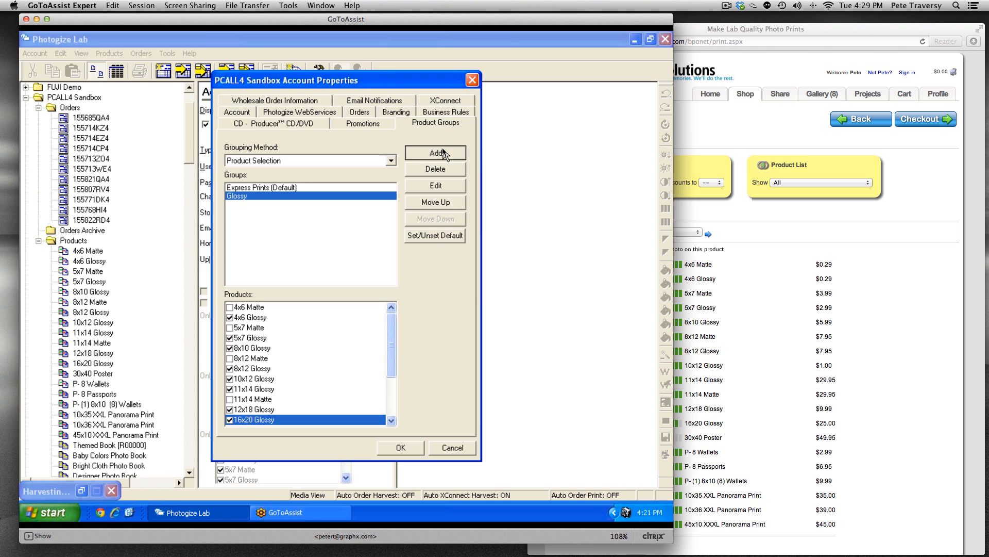
pyautogui.write('Matte')
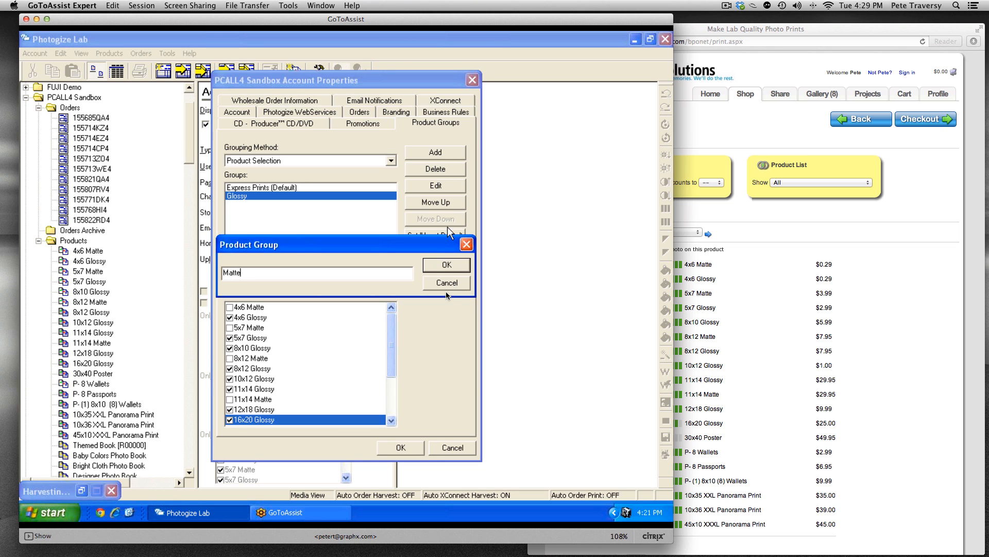
pyautogui.click(447, 264)
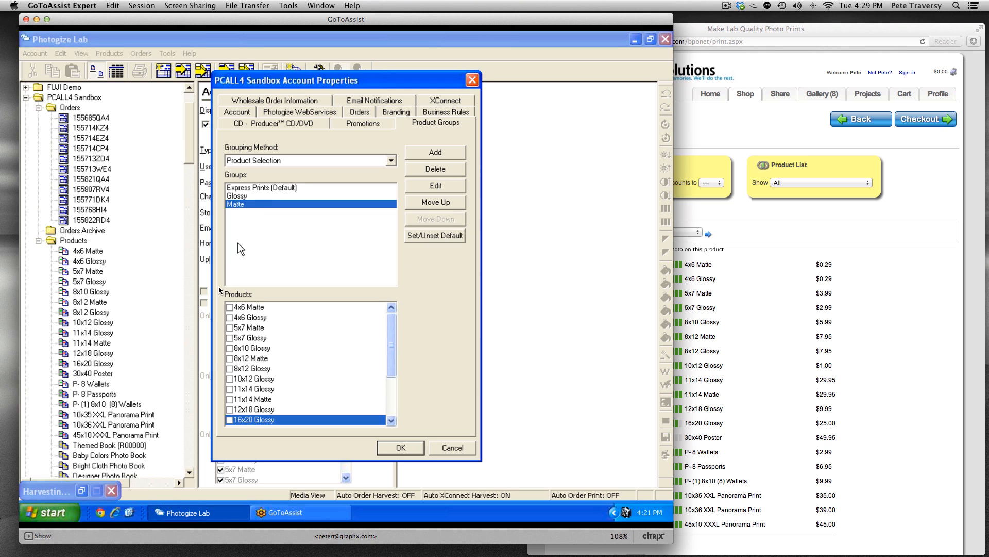
pyautogui.click(229, 307)
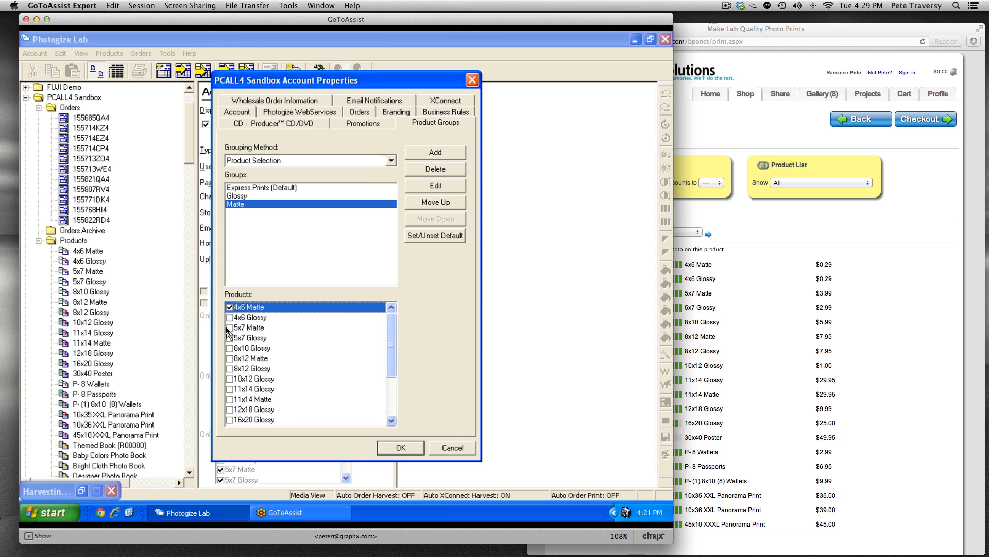
pyautogui.click(229, 328)
pyautogui.click(229, 358)
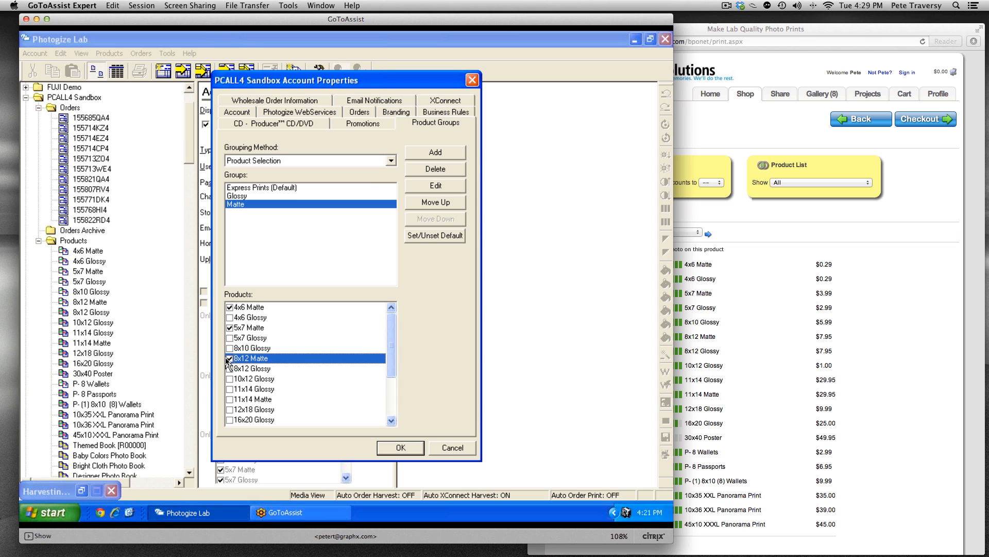
pyautogui.click(228, 400)
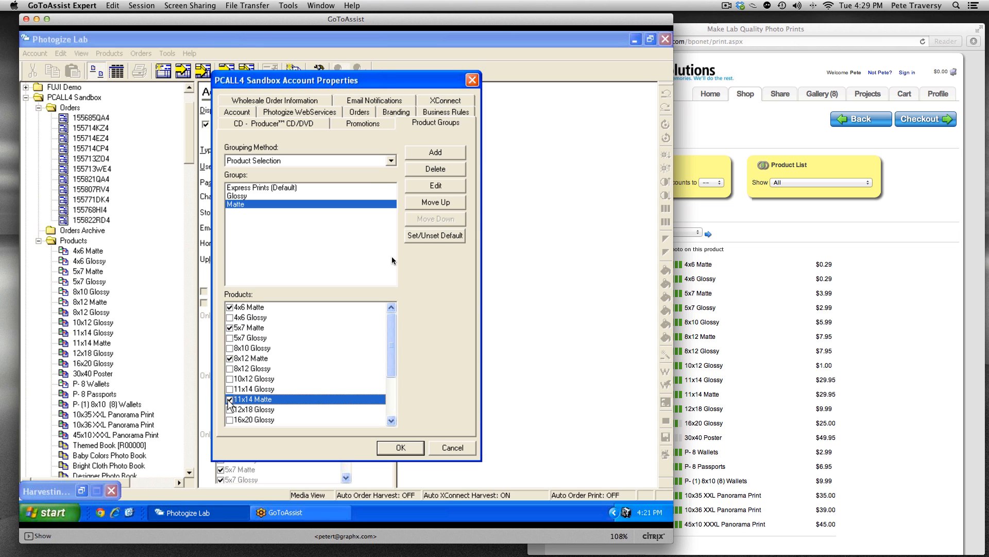
# Add a Poster product group containing the 30x40 Poster product.
pyautogui.click(435, 153)
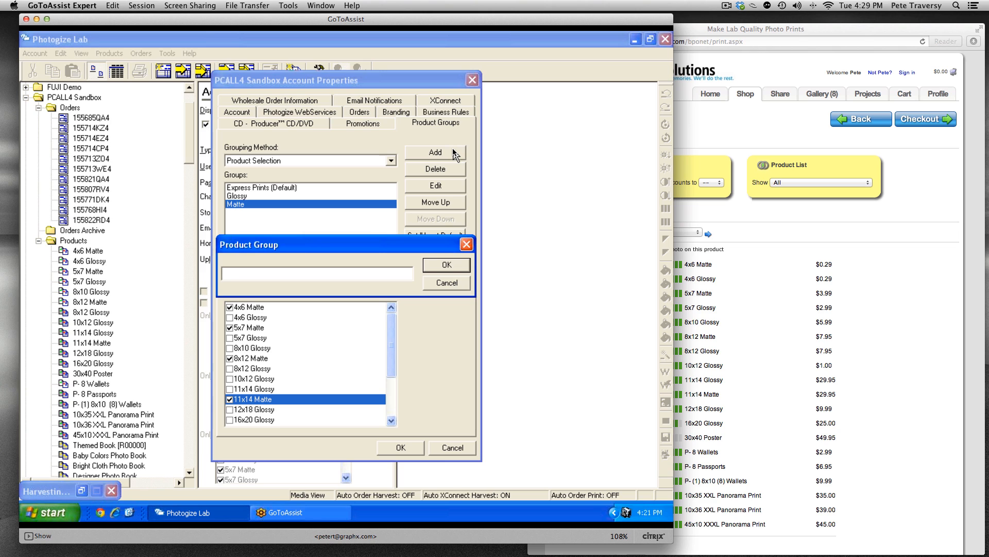
pyautogui.write('Poster')
pyautogui.click(446, 265)
pyautogui.scroll(-3, 391, 420)
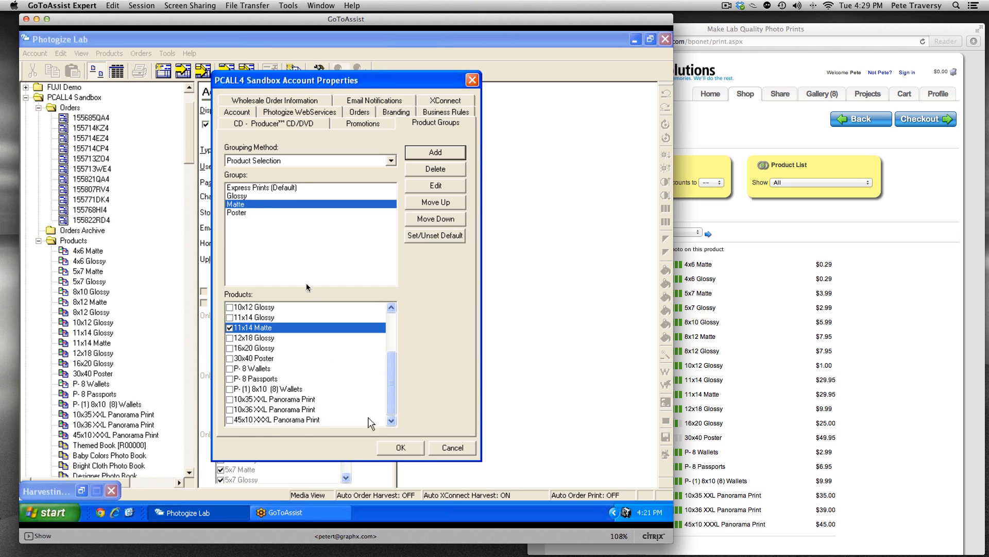
pyautogui.click(240, 215)
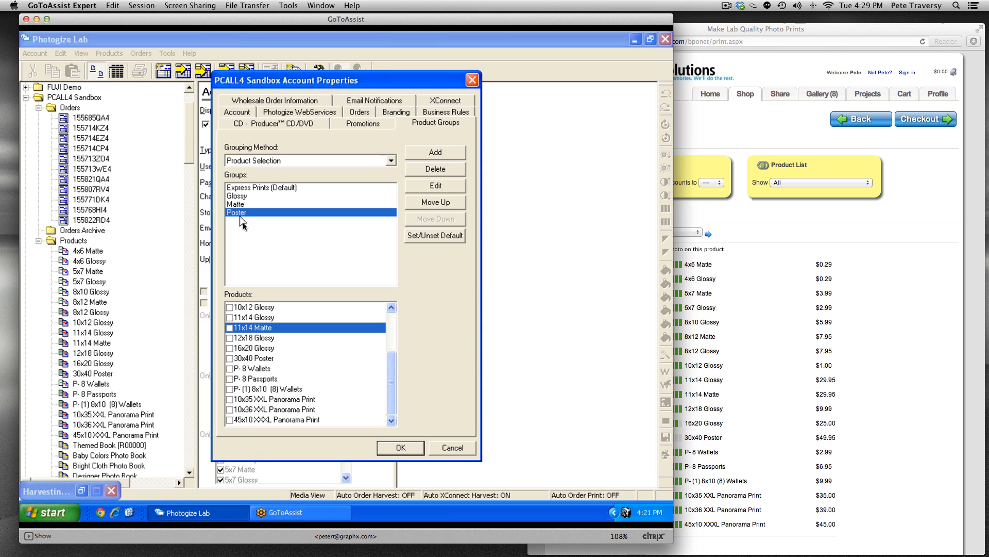
pyautogui.click(230, 358)
# Add a Packages product group containing P- 8 Wallets, P- 8 Passports and P- (1) 8x10 (8) Wallets.
pyautogui.click(436, 153)
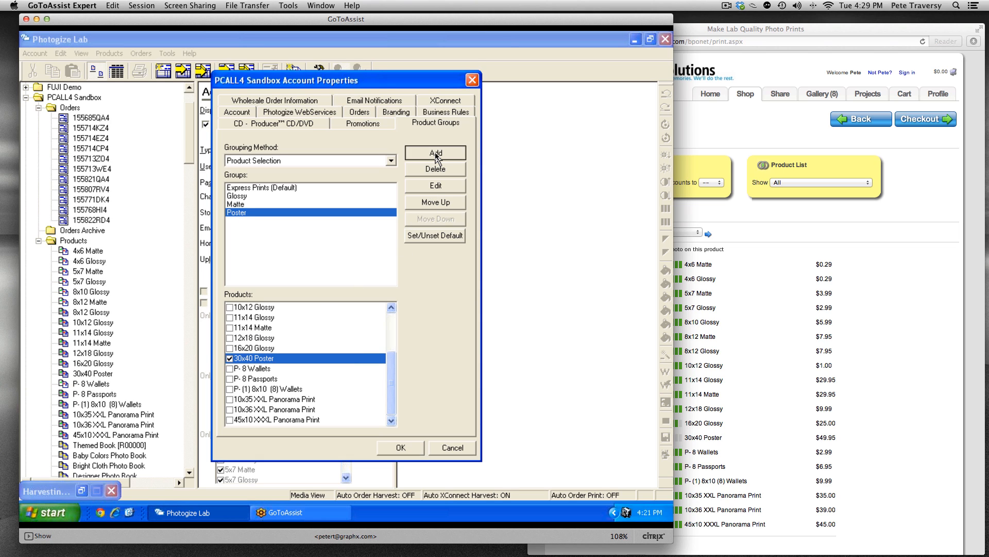
pyautogui.write('Packages')
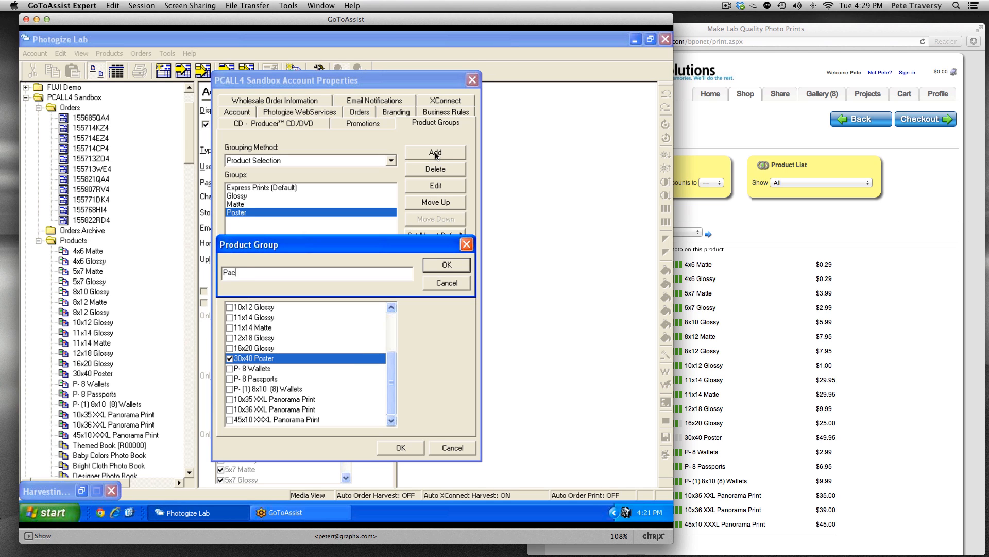
pyautogui.click(447, 265)
pyautogui.click(242, 221)
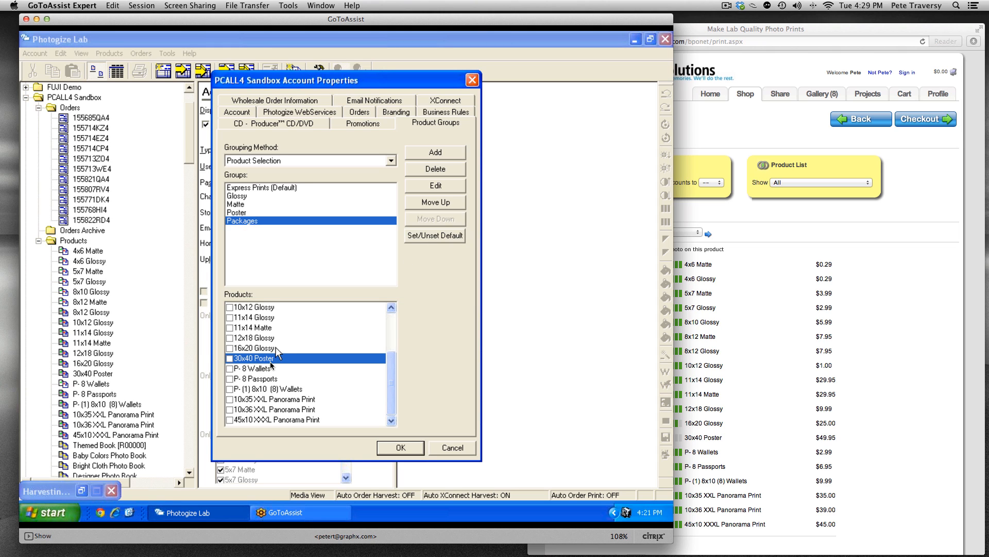
pyautogui.click(229, 368)
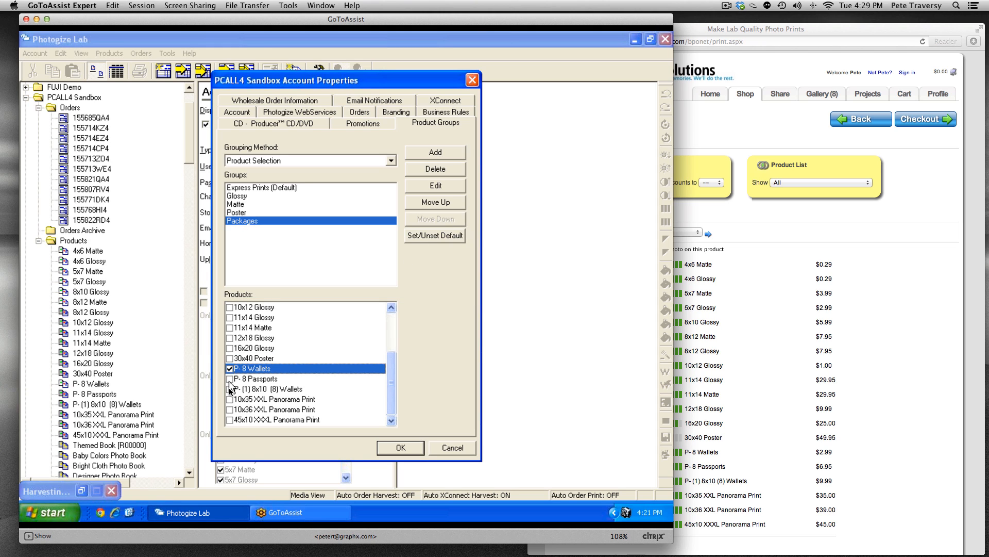
pyautogui.click(230, 379)
pyautogui.click(229, 389)
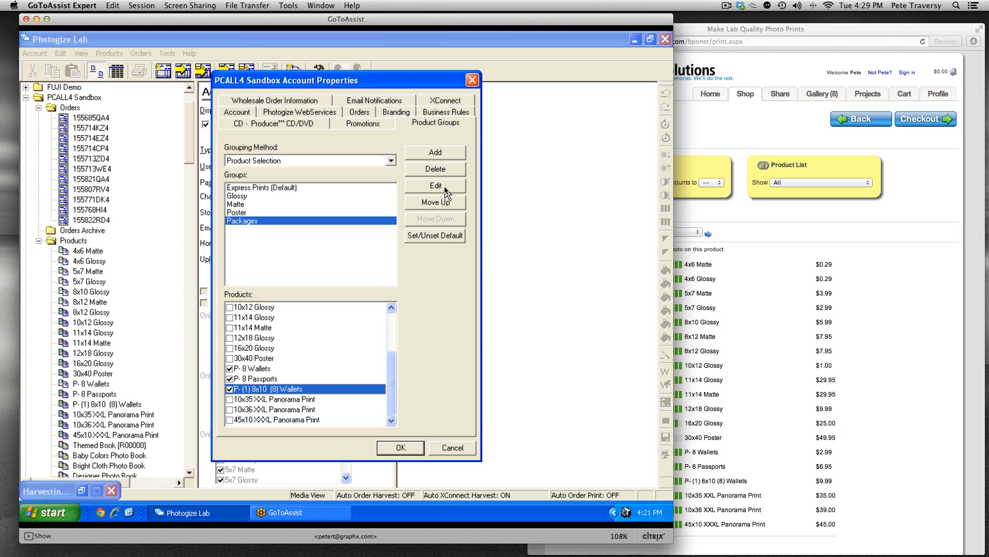
# Add a Panorama product group with the 10x35 XXL, 10x36 XXL and 45x10 XXXL Panorama Prints, and save the account properties.
pyautogui.click(447, 154)
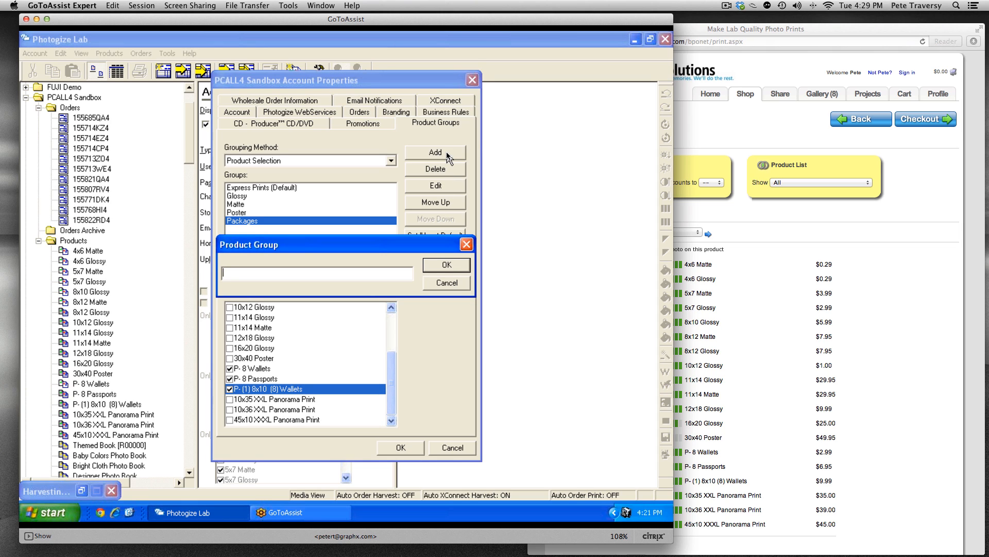
pyautogui.write('Panaorama')
pyautogui.press('BackSpace')
pyautogui.click(430, 267)
pyautogui.click(242, 230)
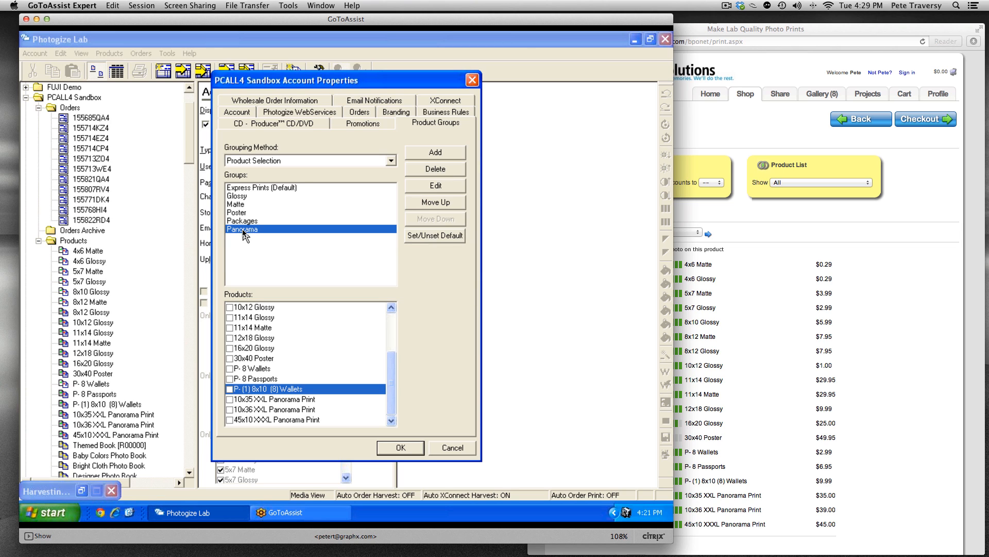
pyautogui.click(230, 400)
pyautogui.click(230, 410)
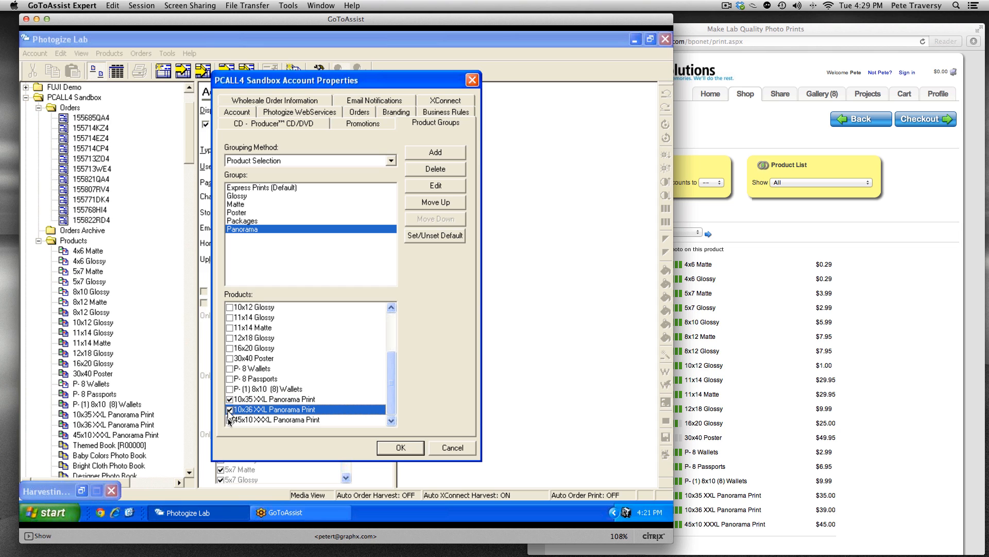
pyautogui.click(230, 420)
pyautogui.click(398, 452)
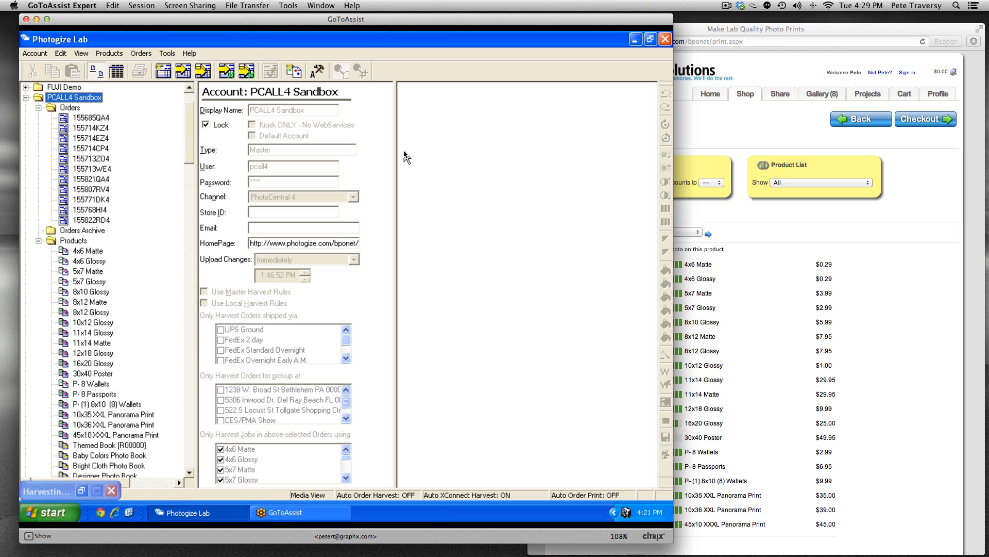
# Switch to the web storefront in Safari and start lab-quality photo prints from the Florida 2011 album.
pyautogui.click(921, 193)
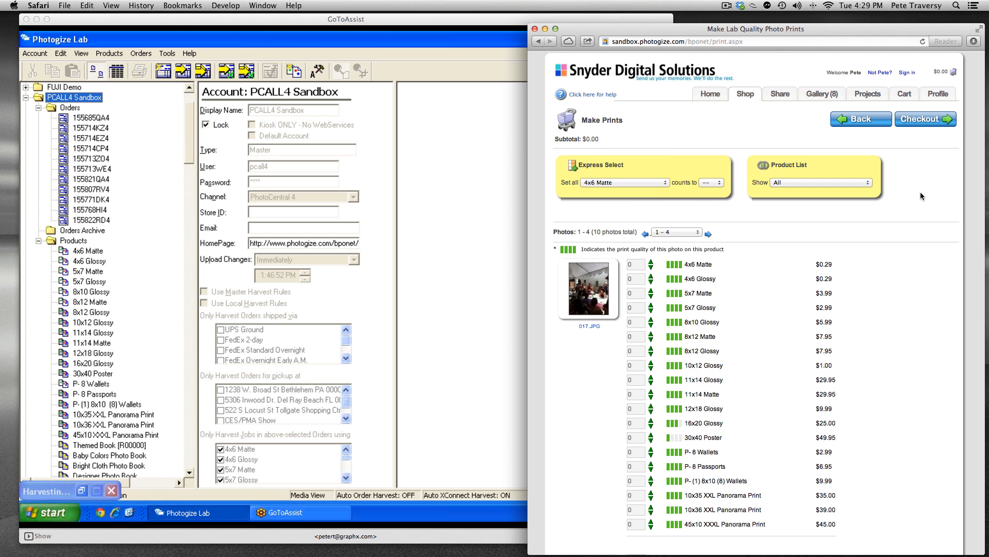
pyautogui.click(711, 93)
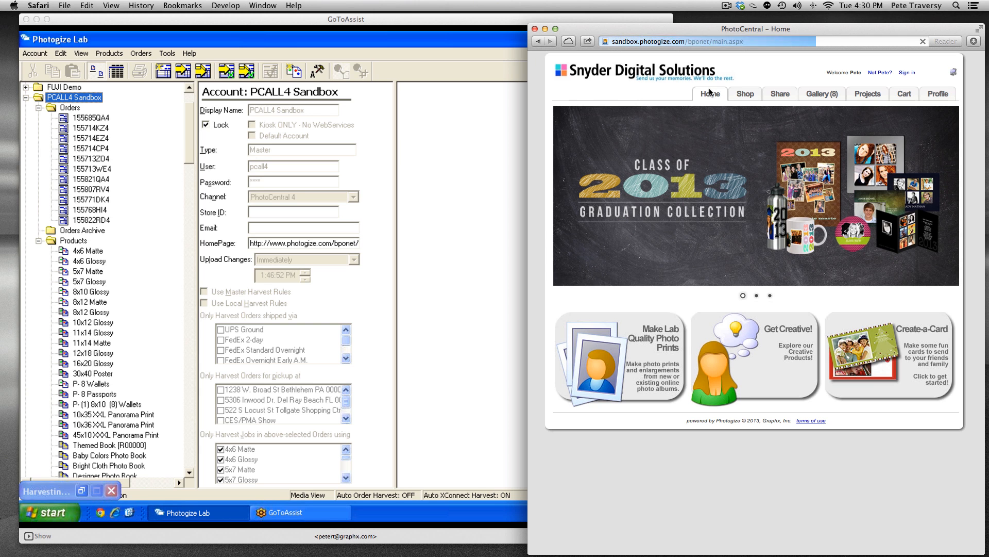
pyautogui.press('super+h')
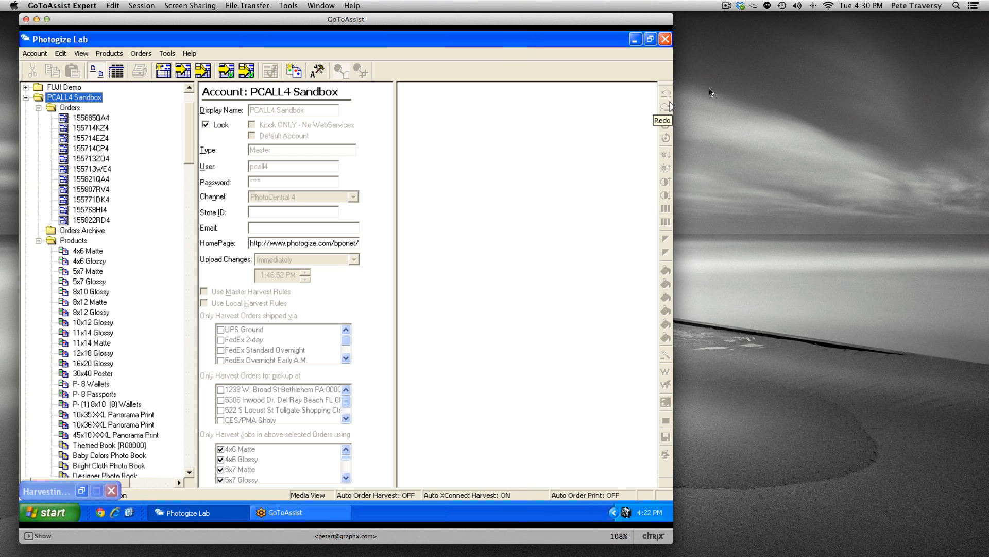
pyautogui.moveTo(447, 545)
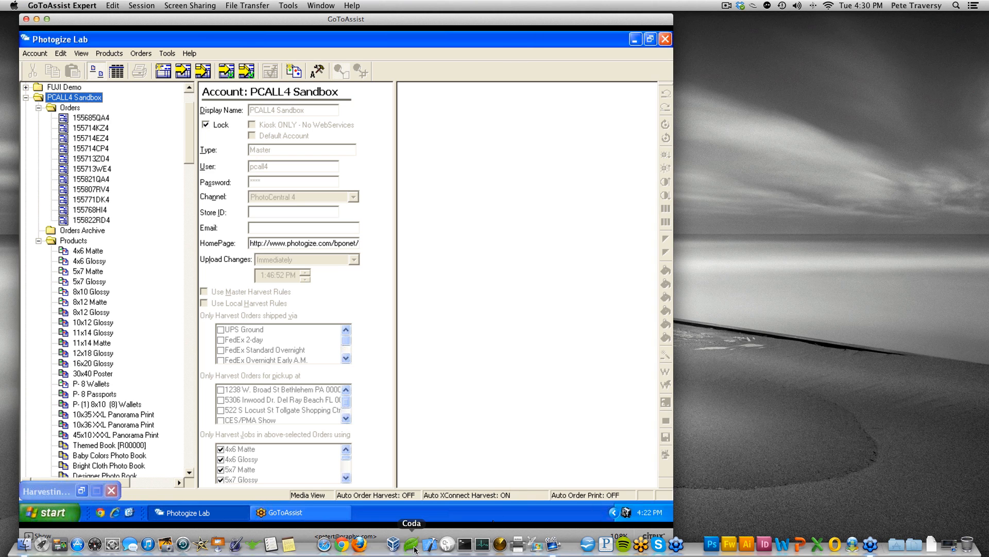
pyautogui.click(323, 545)
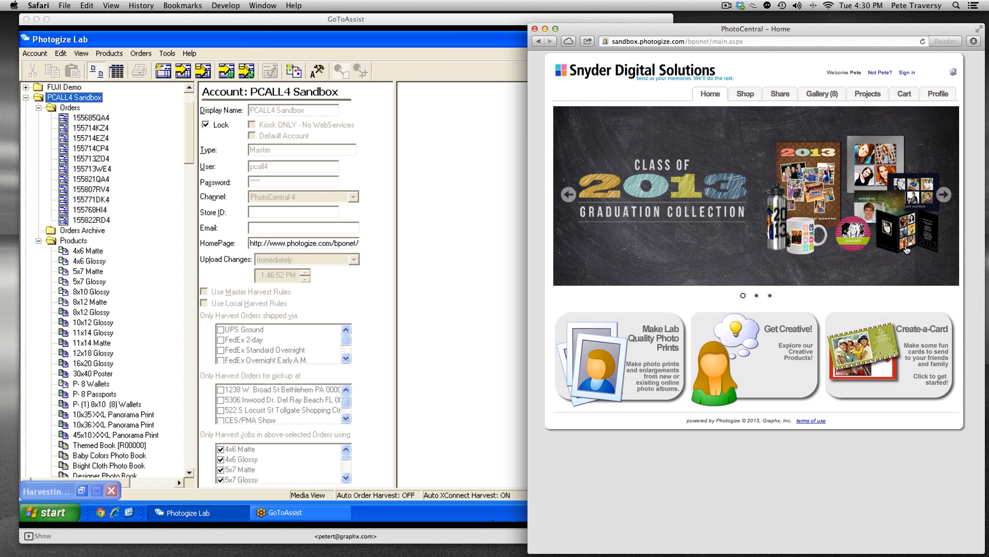
pyautogui.click(629, 384)
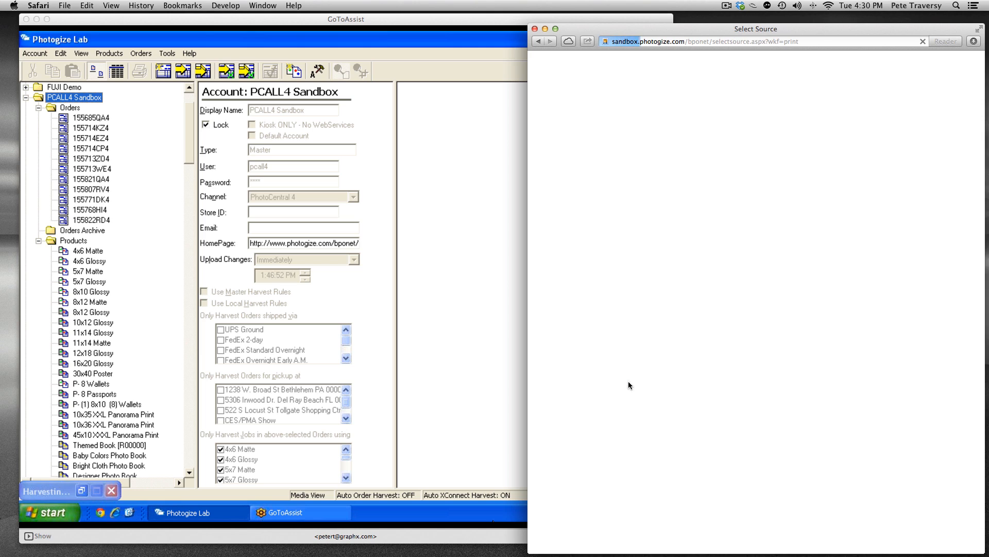
pyautogui.click(710, 258)
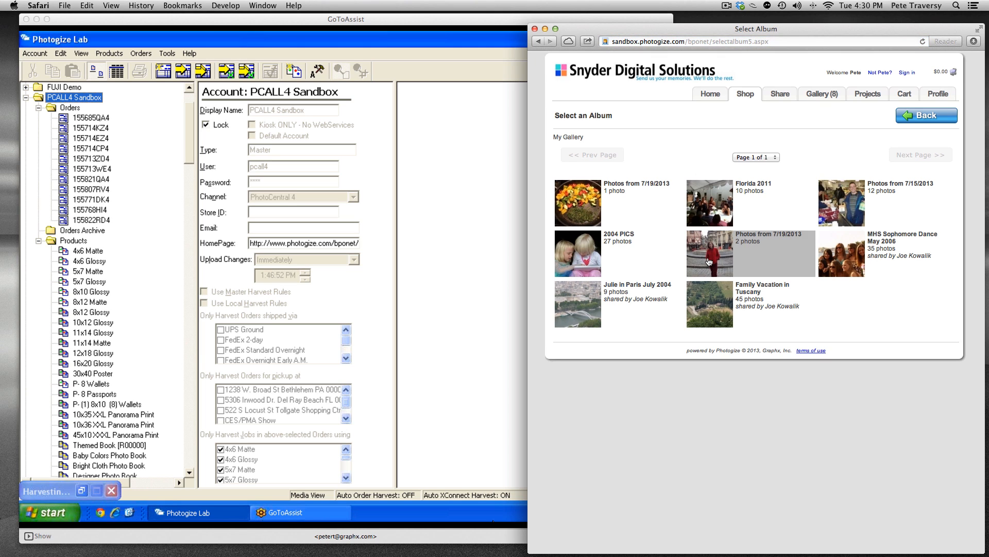
pyautogui.click(727, 204)
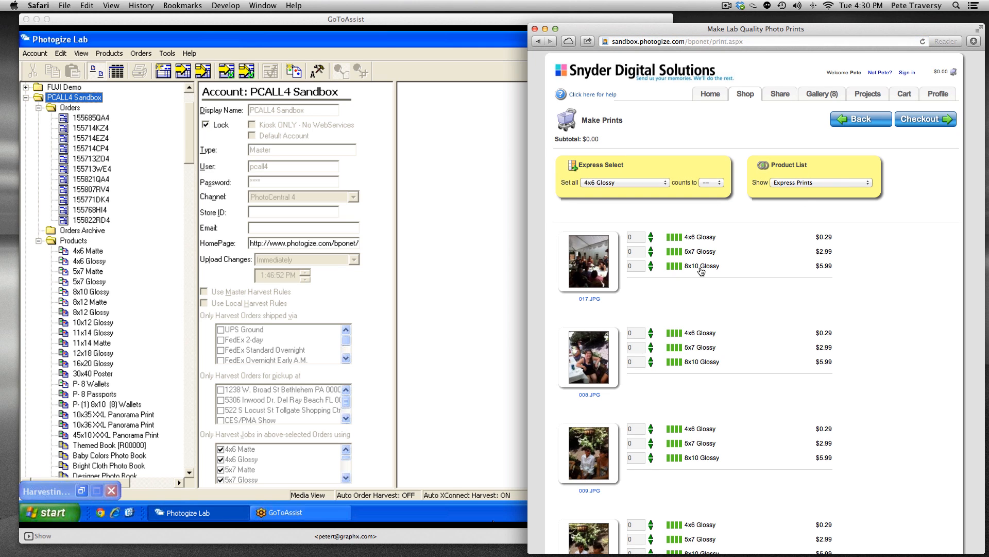
# Review the products offered per photo in the default Express Prints list, and show the Glossy group for comparison.
pyautogui.scroll(-10, 740, 284)
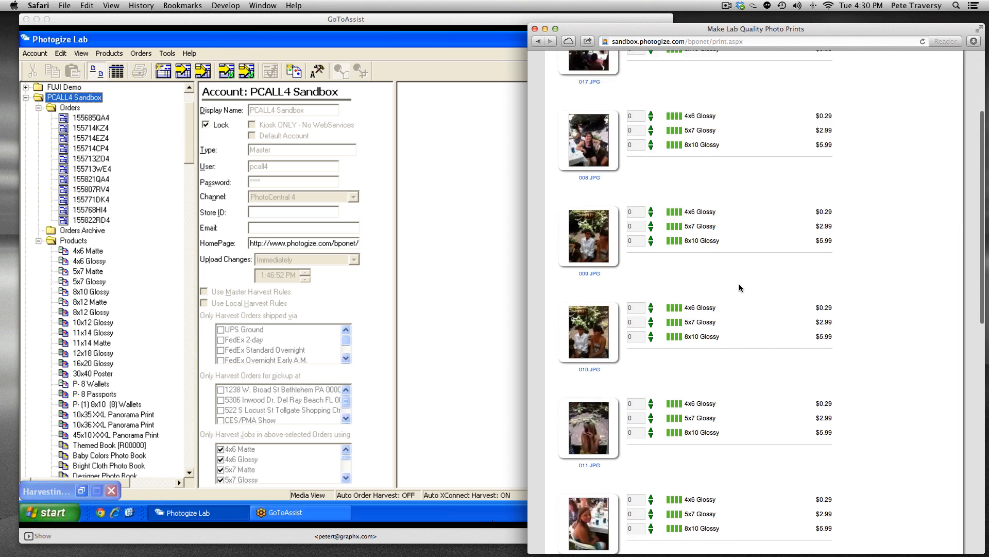
pyautogui.scroll(10, 739, 286)
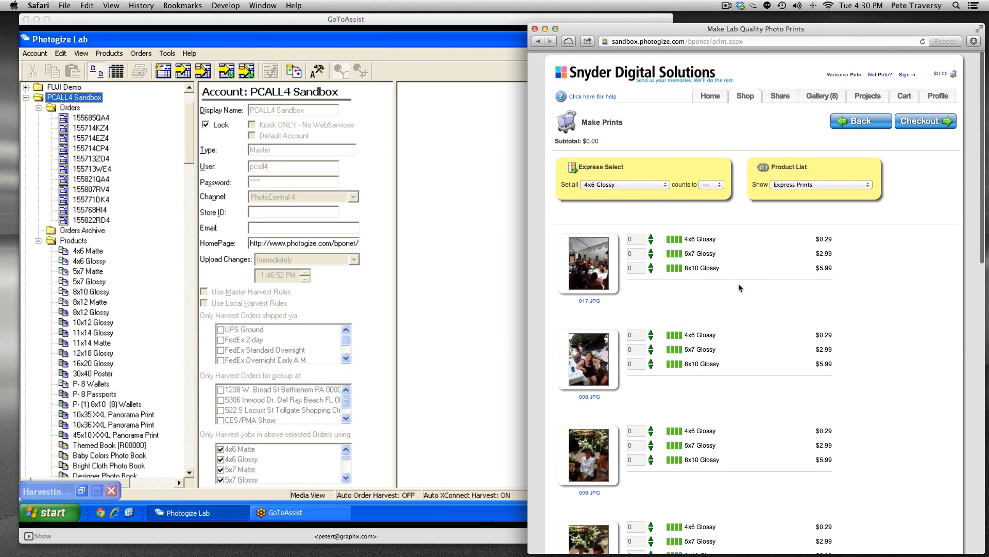
pyautogui.click(801, 185)
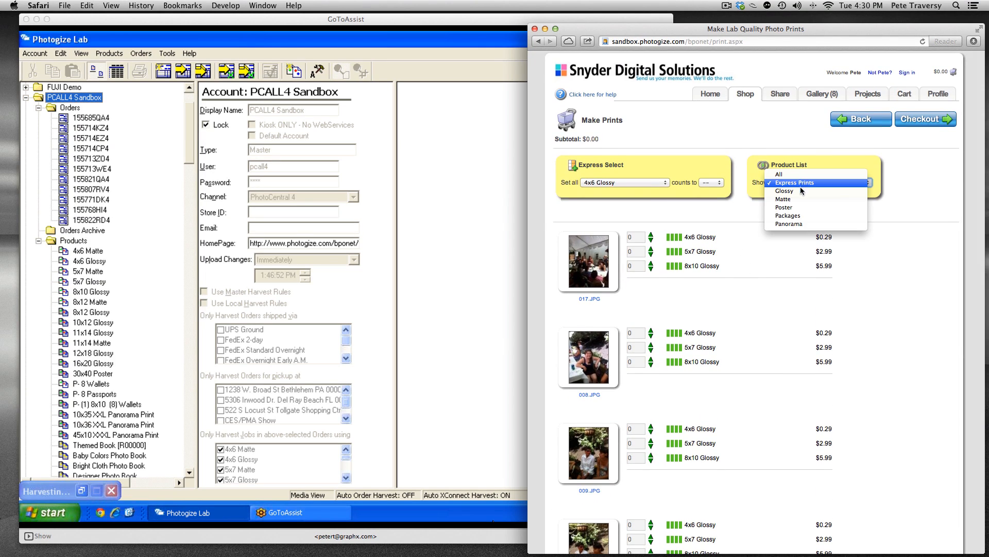
pyautogui.click(801, 183)
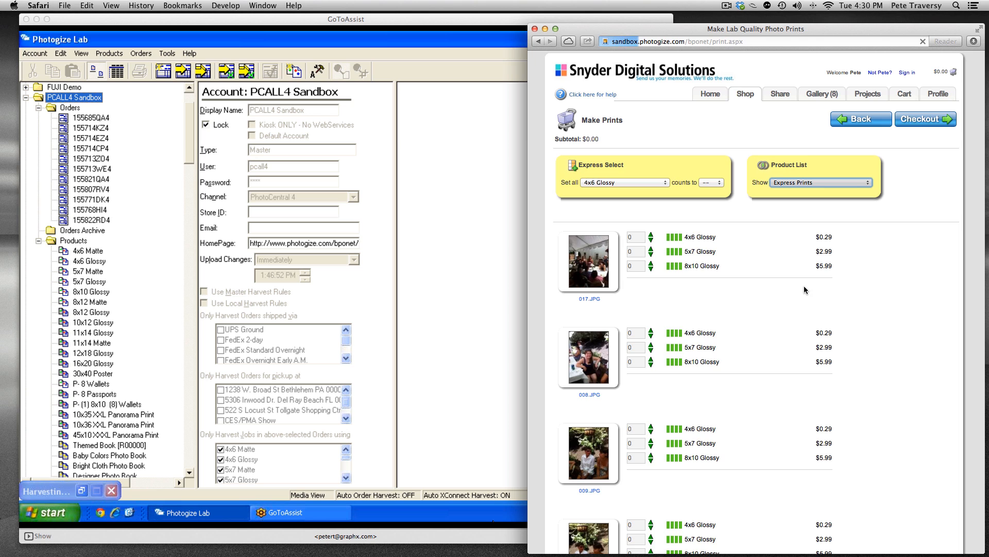
pyautogui.scroll(-15, 804, 290)
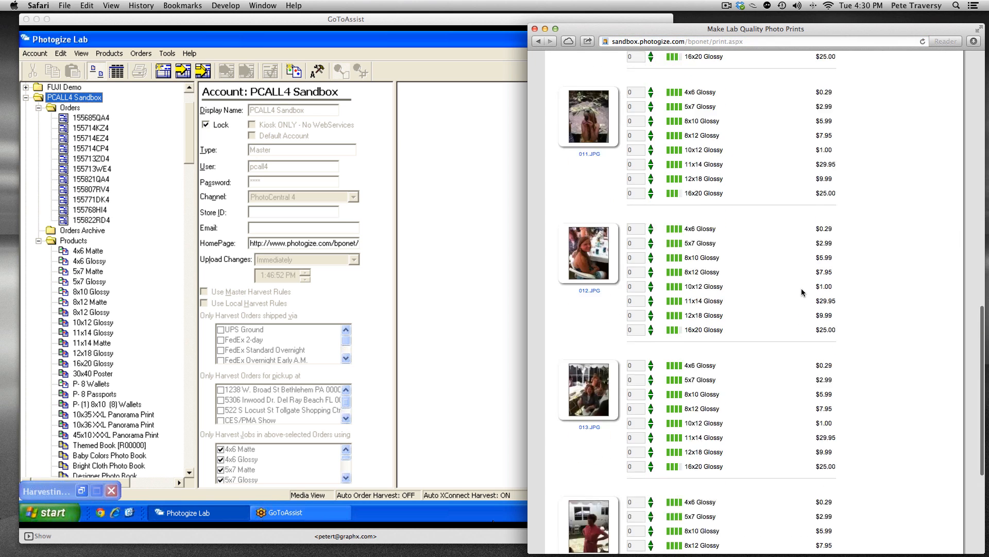
pyautogui.scroll(15, 743, 287)
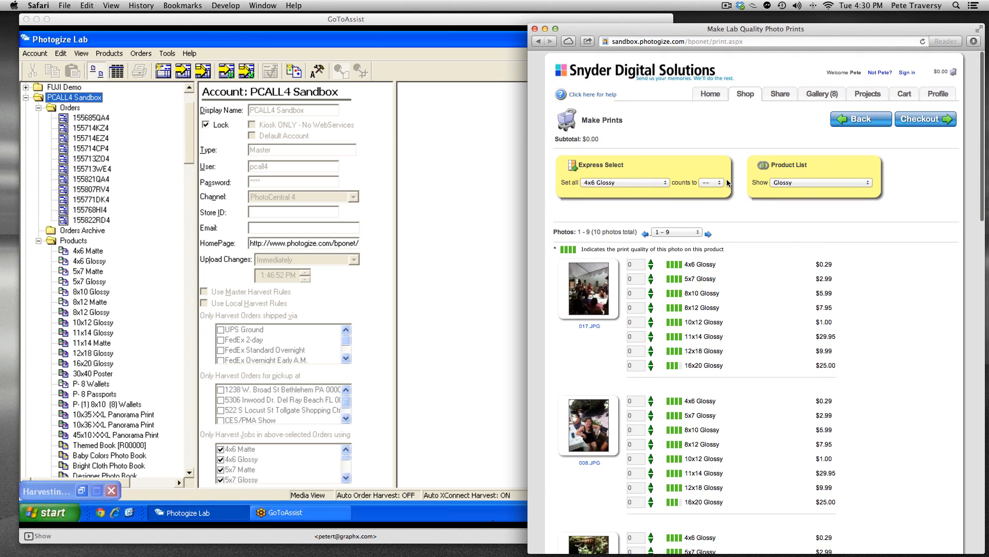
# Launch Photogize Kiosk on the remote computer and start a custom Standard Prints order with the photos in the preselected DemoSamples folder.
pyautogui.click(51, 512)
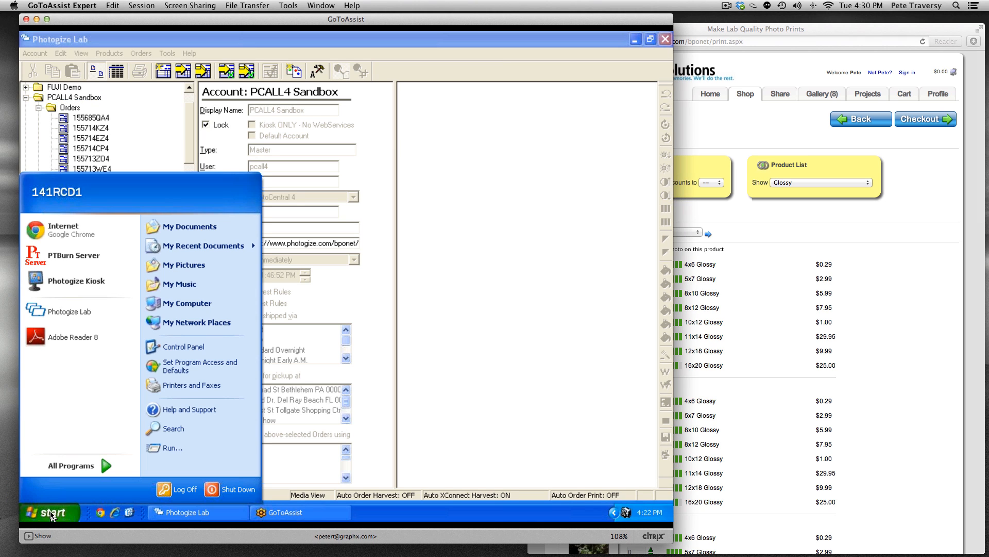
pyautogui.click(79, 284)
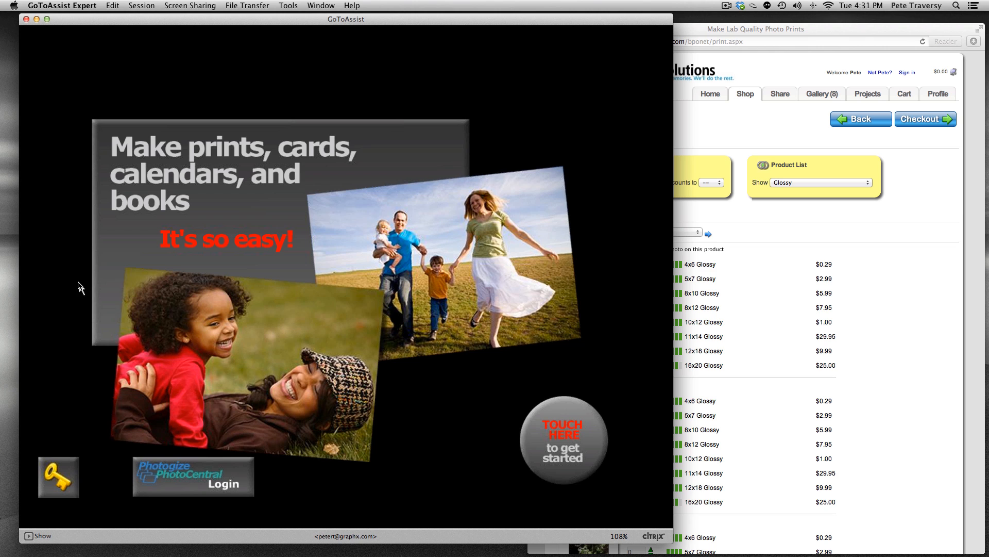
pyautogui.click(618, 479)
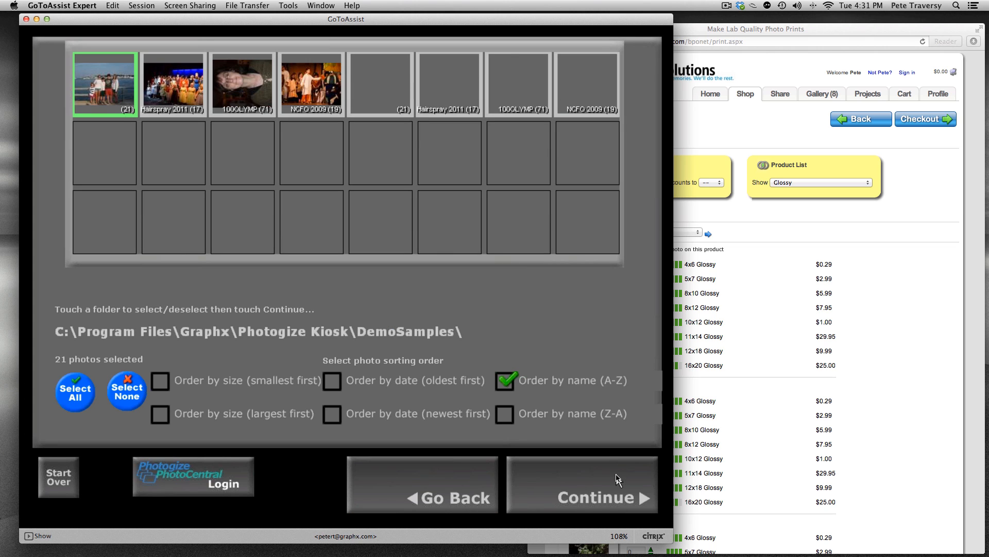
pyautogui.click(618, 492)
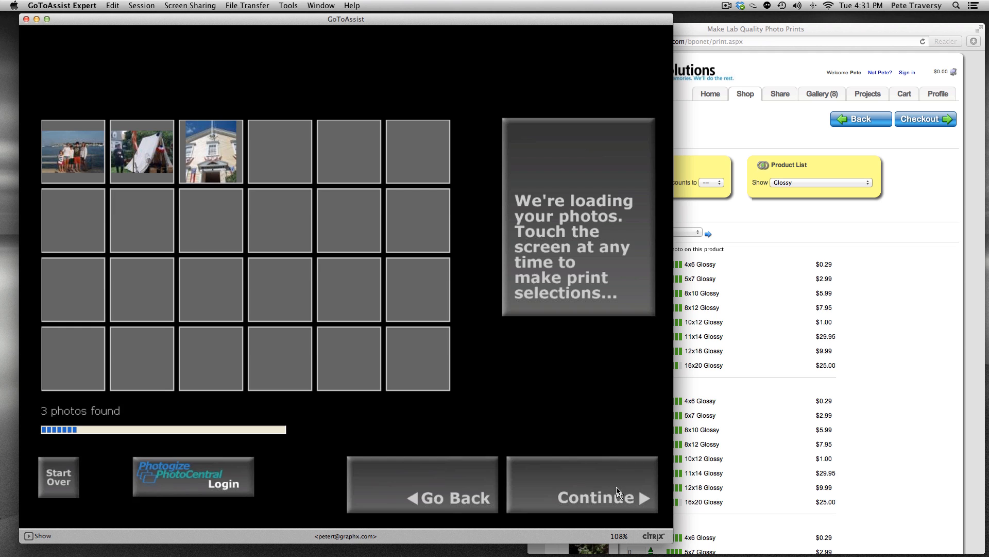
pyautogui.click(618, 492)
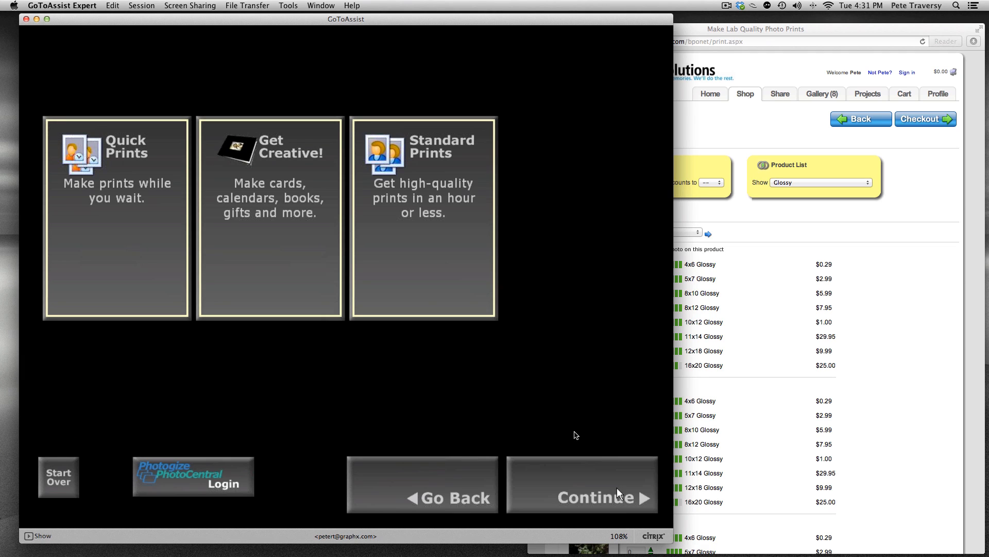
pyautogui.click(415, 273)
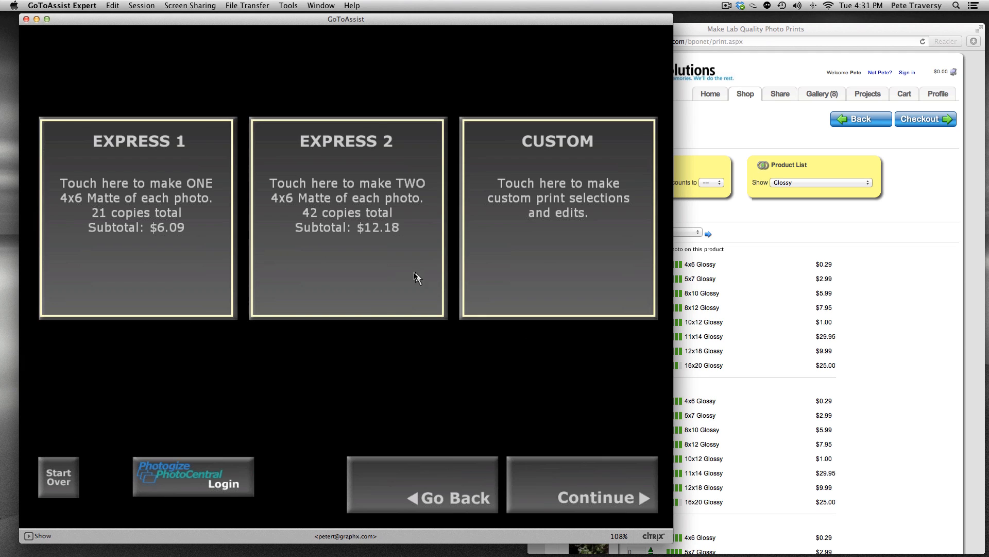
pyautogui.click(542, 266)
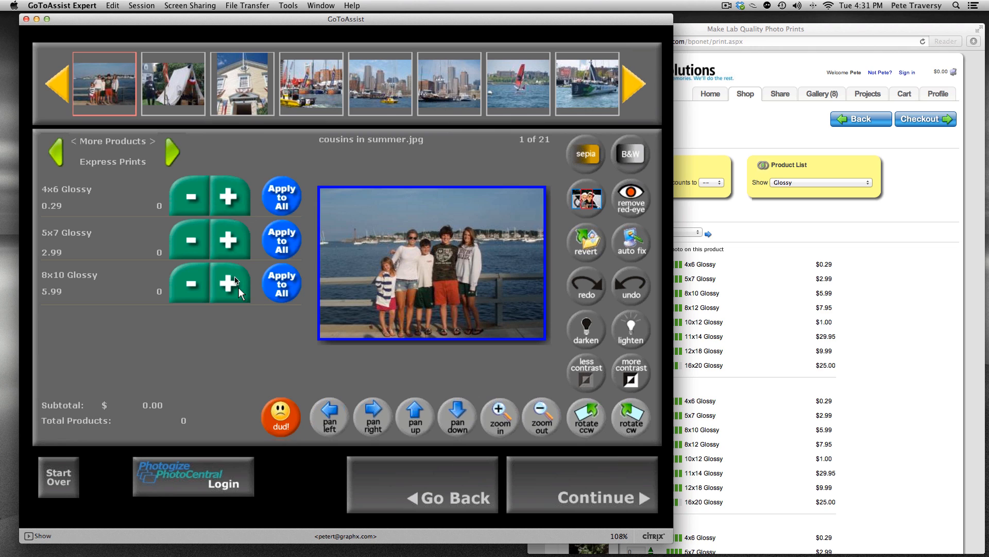
# Browse through the kiosk's product groups, from Express Prints and Glossy to Poster, Packages and All, to check their products.
pyautogui.click(169, 157)
pyautogui.click(170, 154)
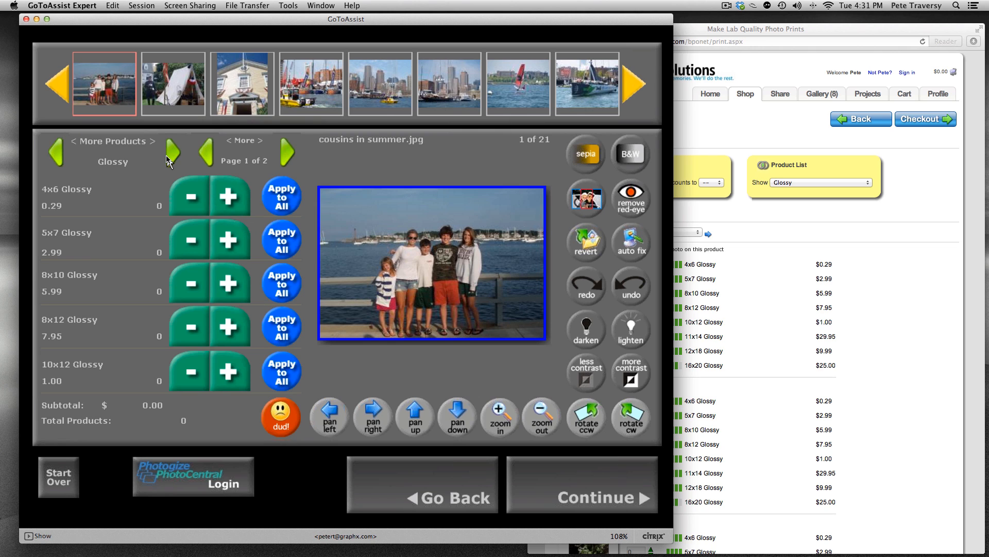
pyautogui.click(56, 155)
pyautogui.click(172, 153)
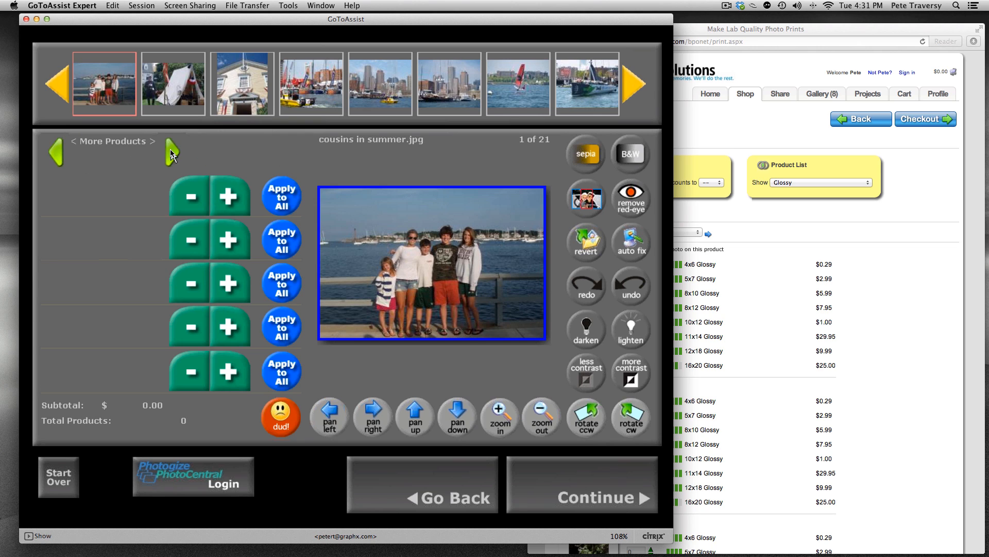
pyautogui.click(171, 153)
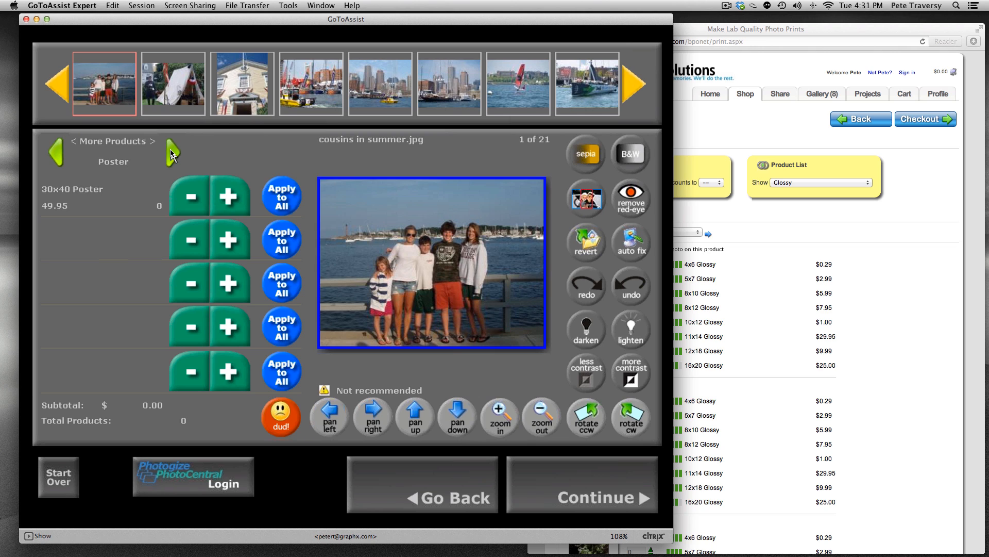
pyautogui.click(172, 153)
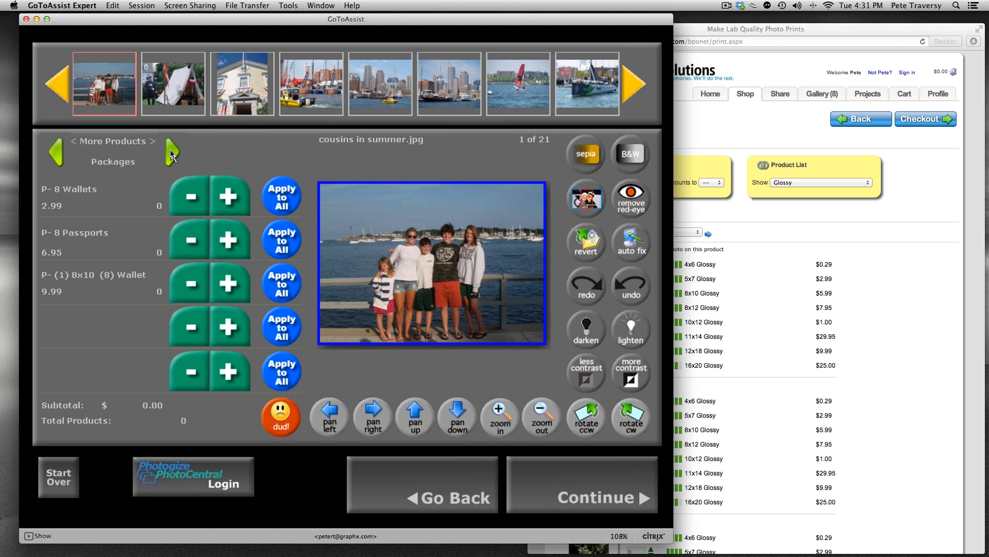
pyautogui.click(172, 154)
pyautogui.click(171, 153)
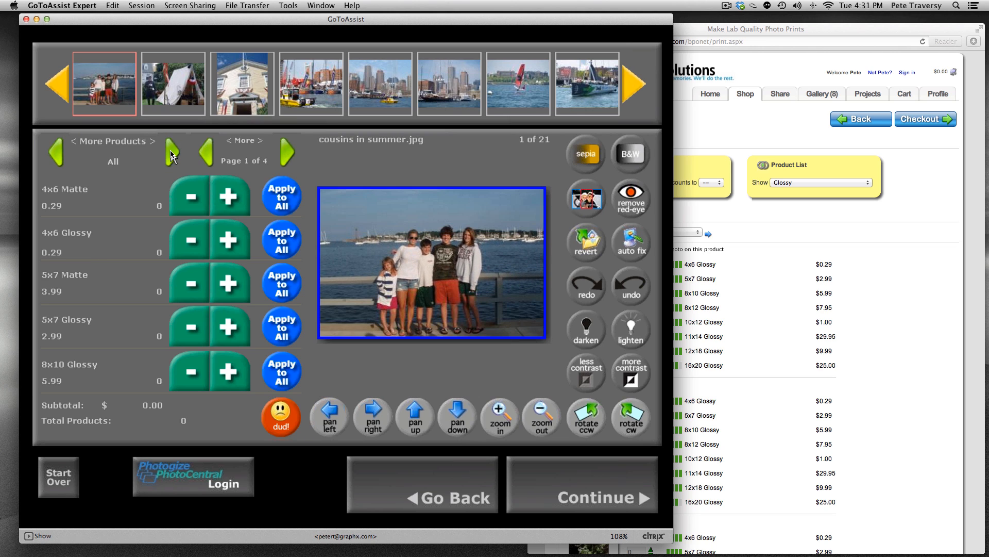
pyautogui.click(172, 153)
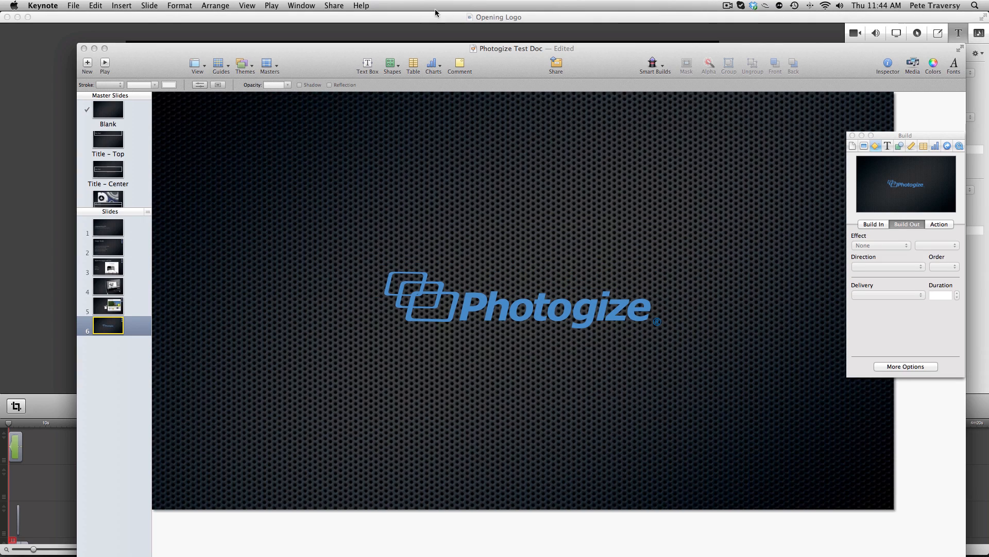
pyautogui.click(726, 6)
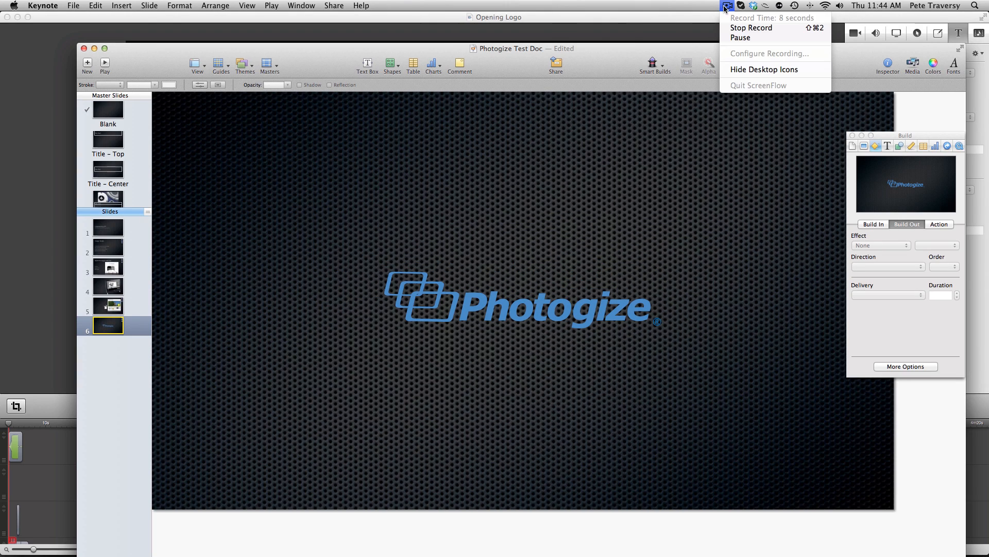